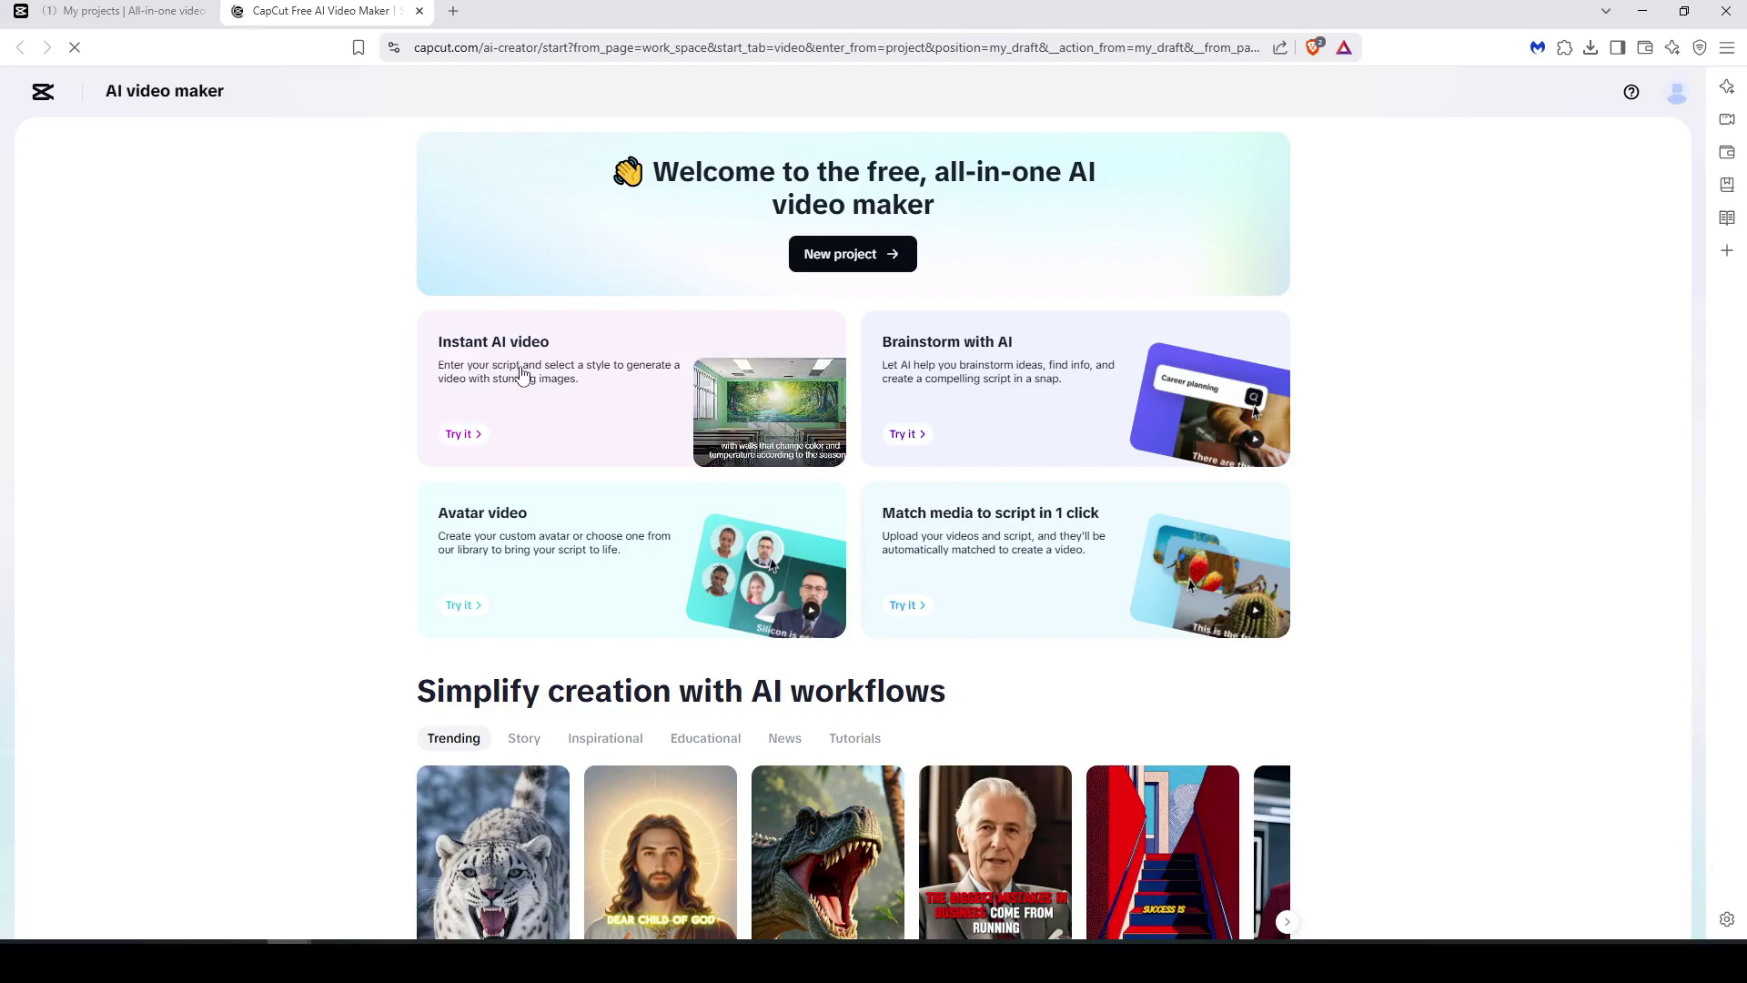
# Start an Instant AI video with the topic of robot Lumo traveling to space to find a fallen star
pyautogui.click(464, 435)
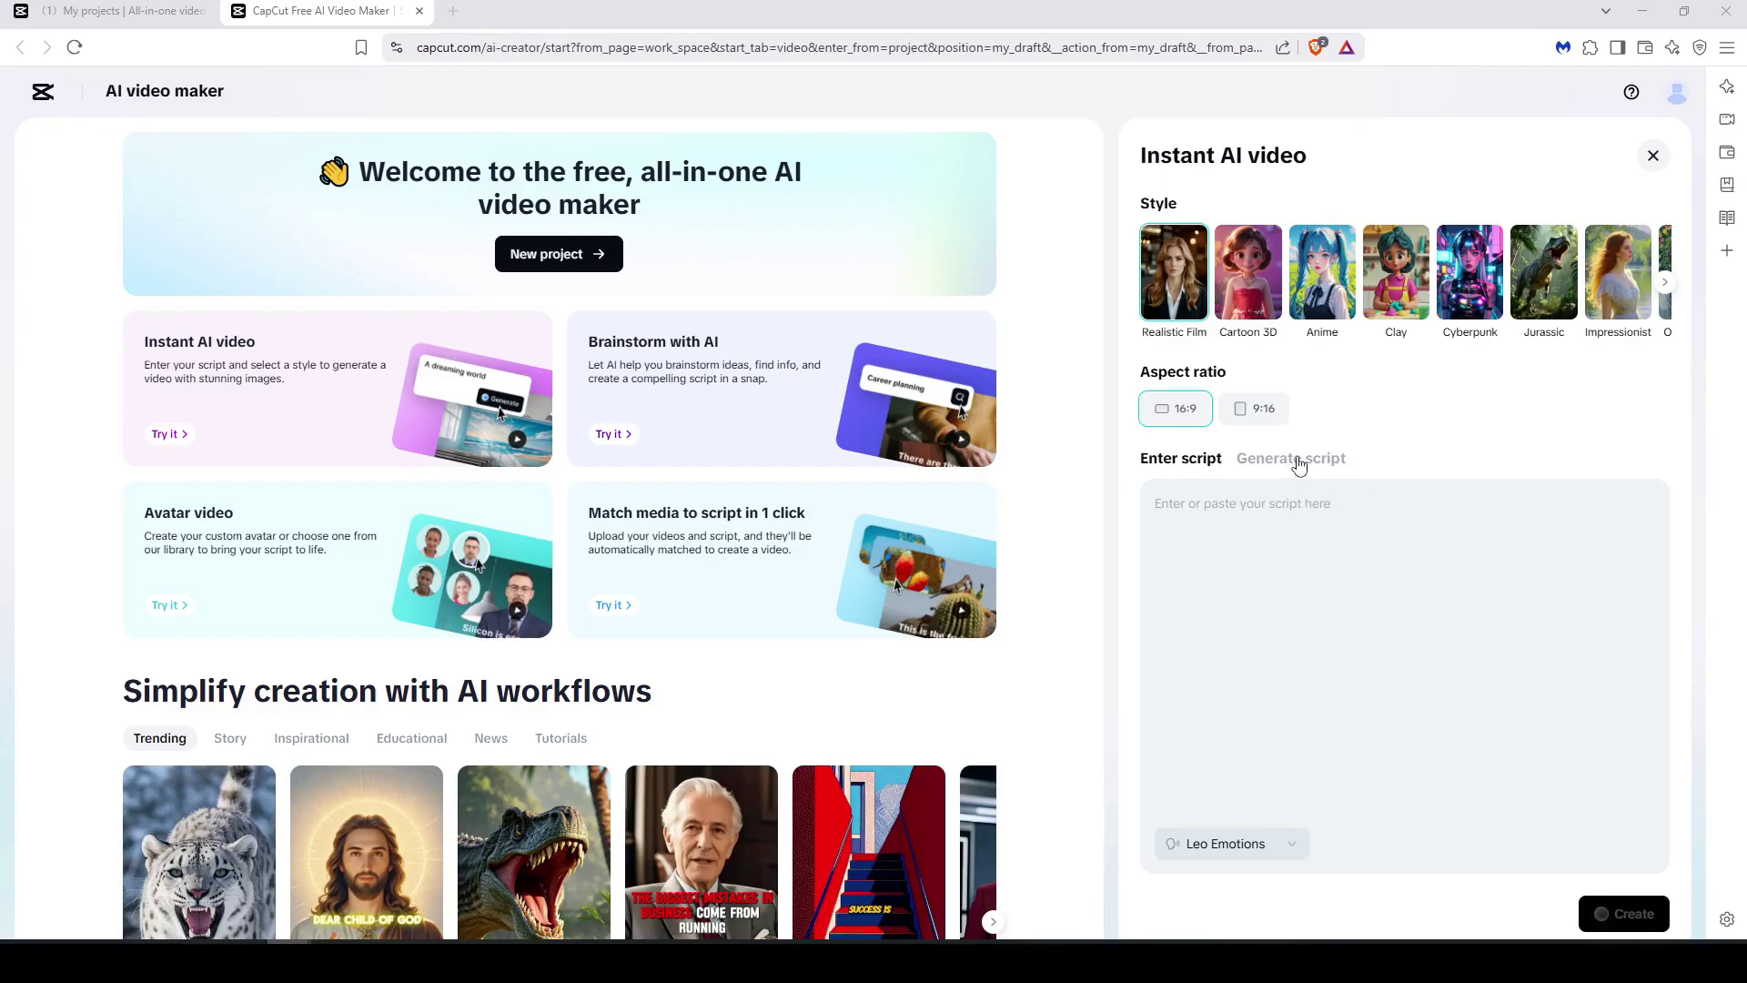
pyautogui.click(1290, 464)
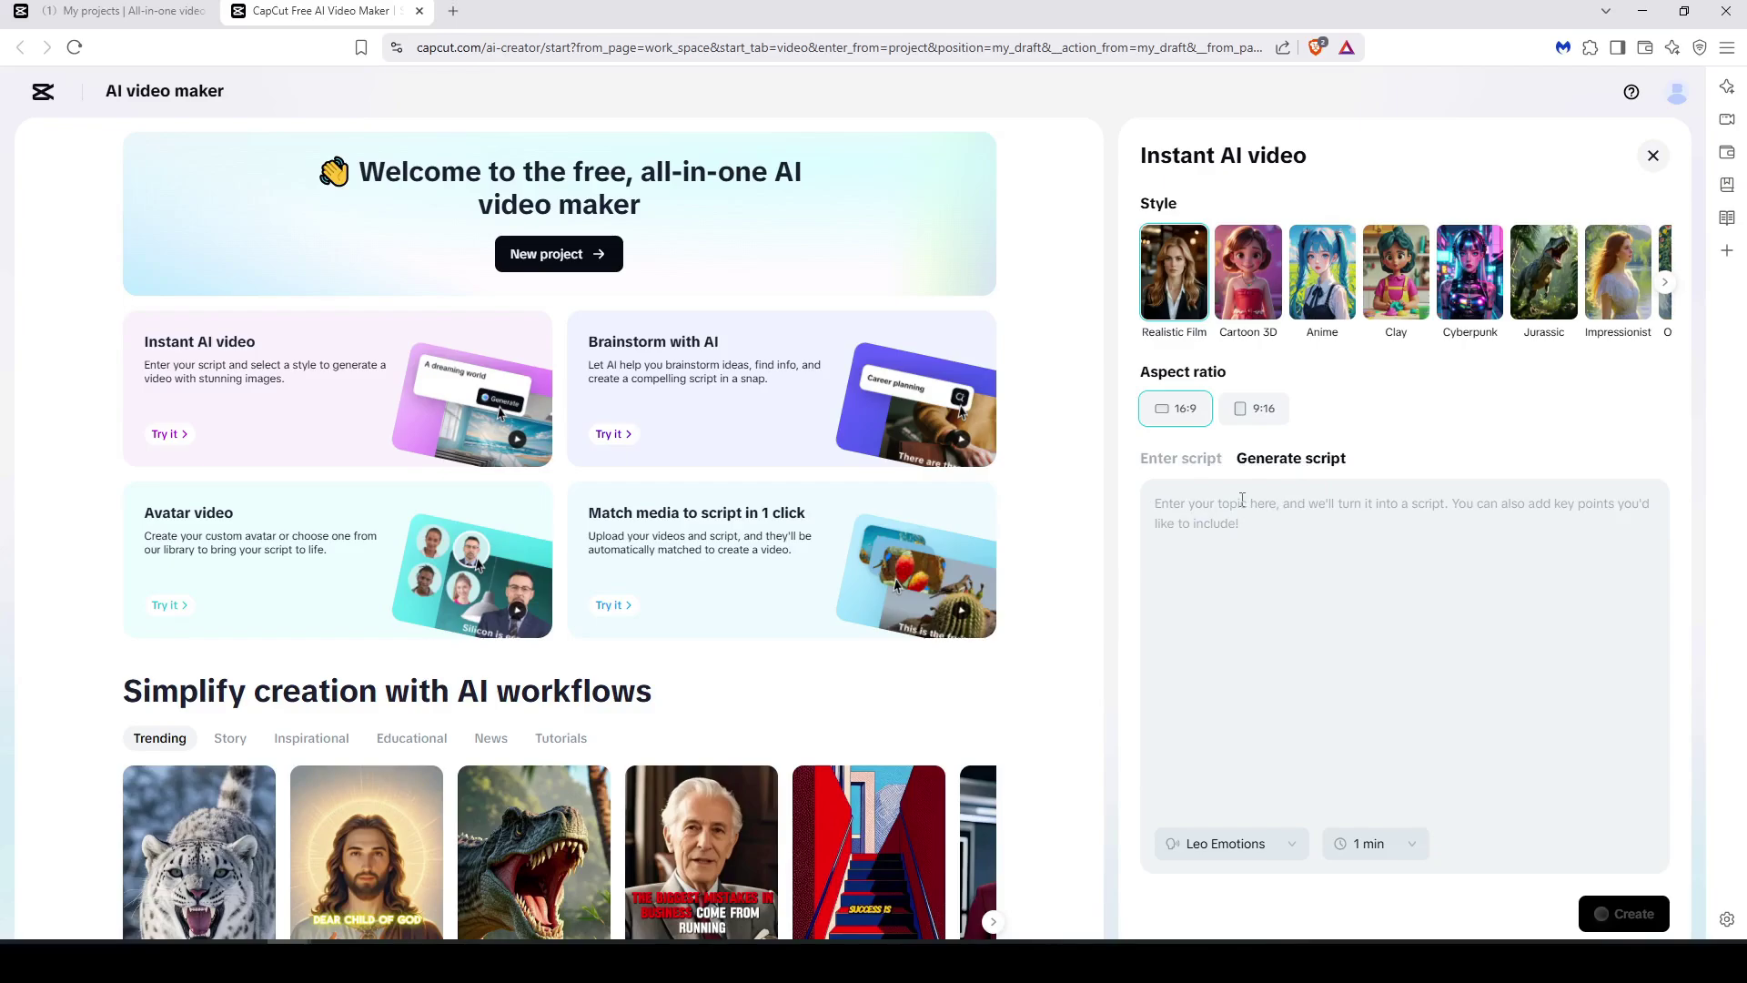
pyautogui.write('A curious little robot named Lumo travels to space to find a fallen star, making friends and learning about kindness on the way')
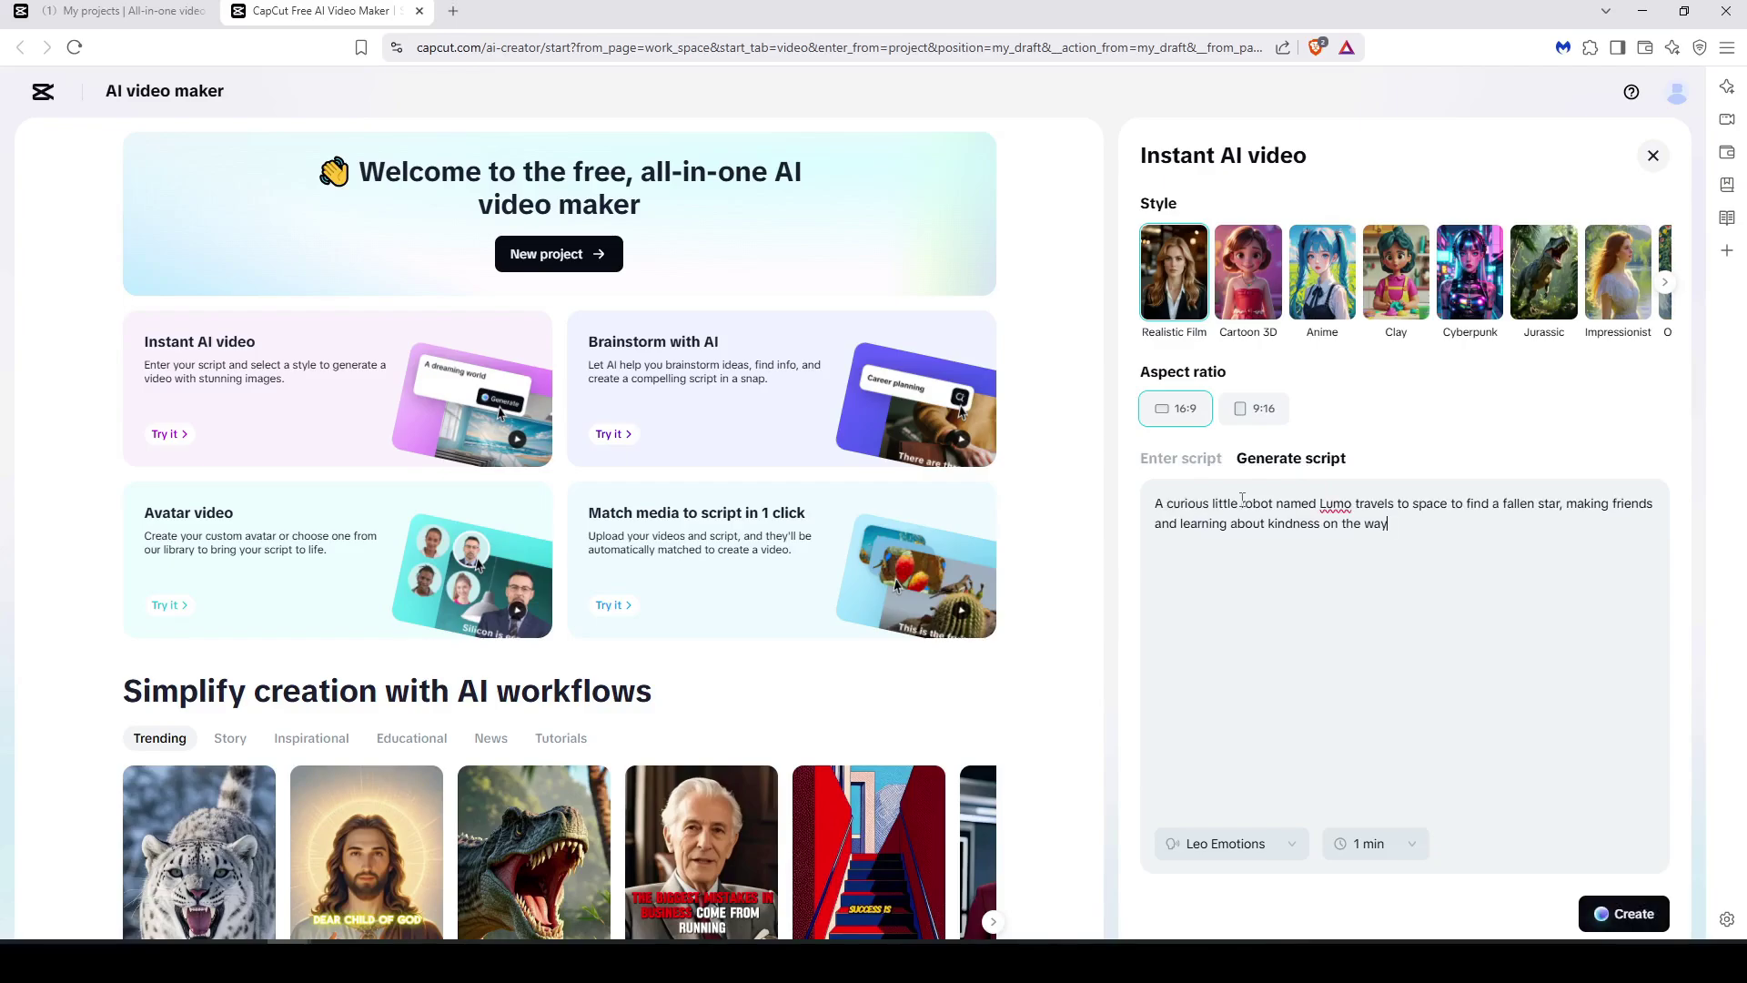
pyautogui.click(1174, 461)
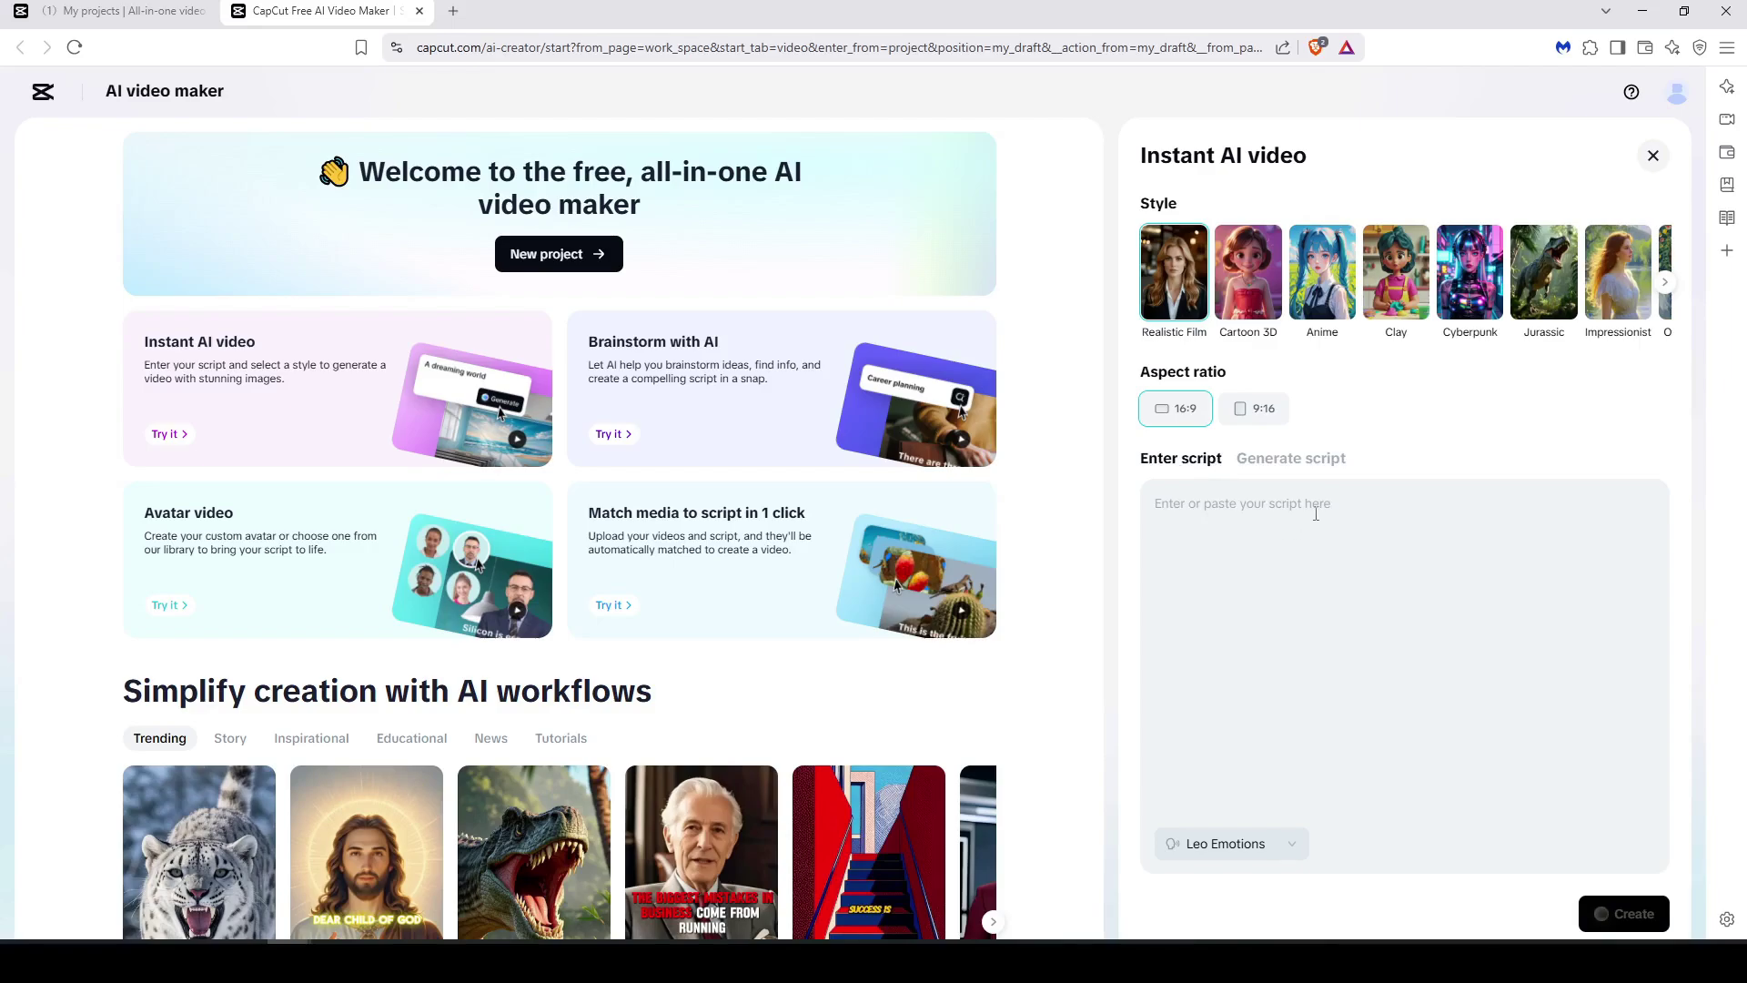
# Back in Generate script, browse the Style carousel and pick the Cartoon 3D style
pyautogui.click(1296, 459)
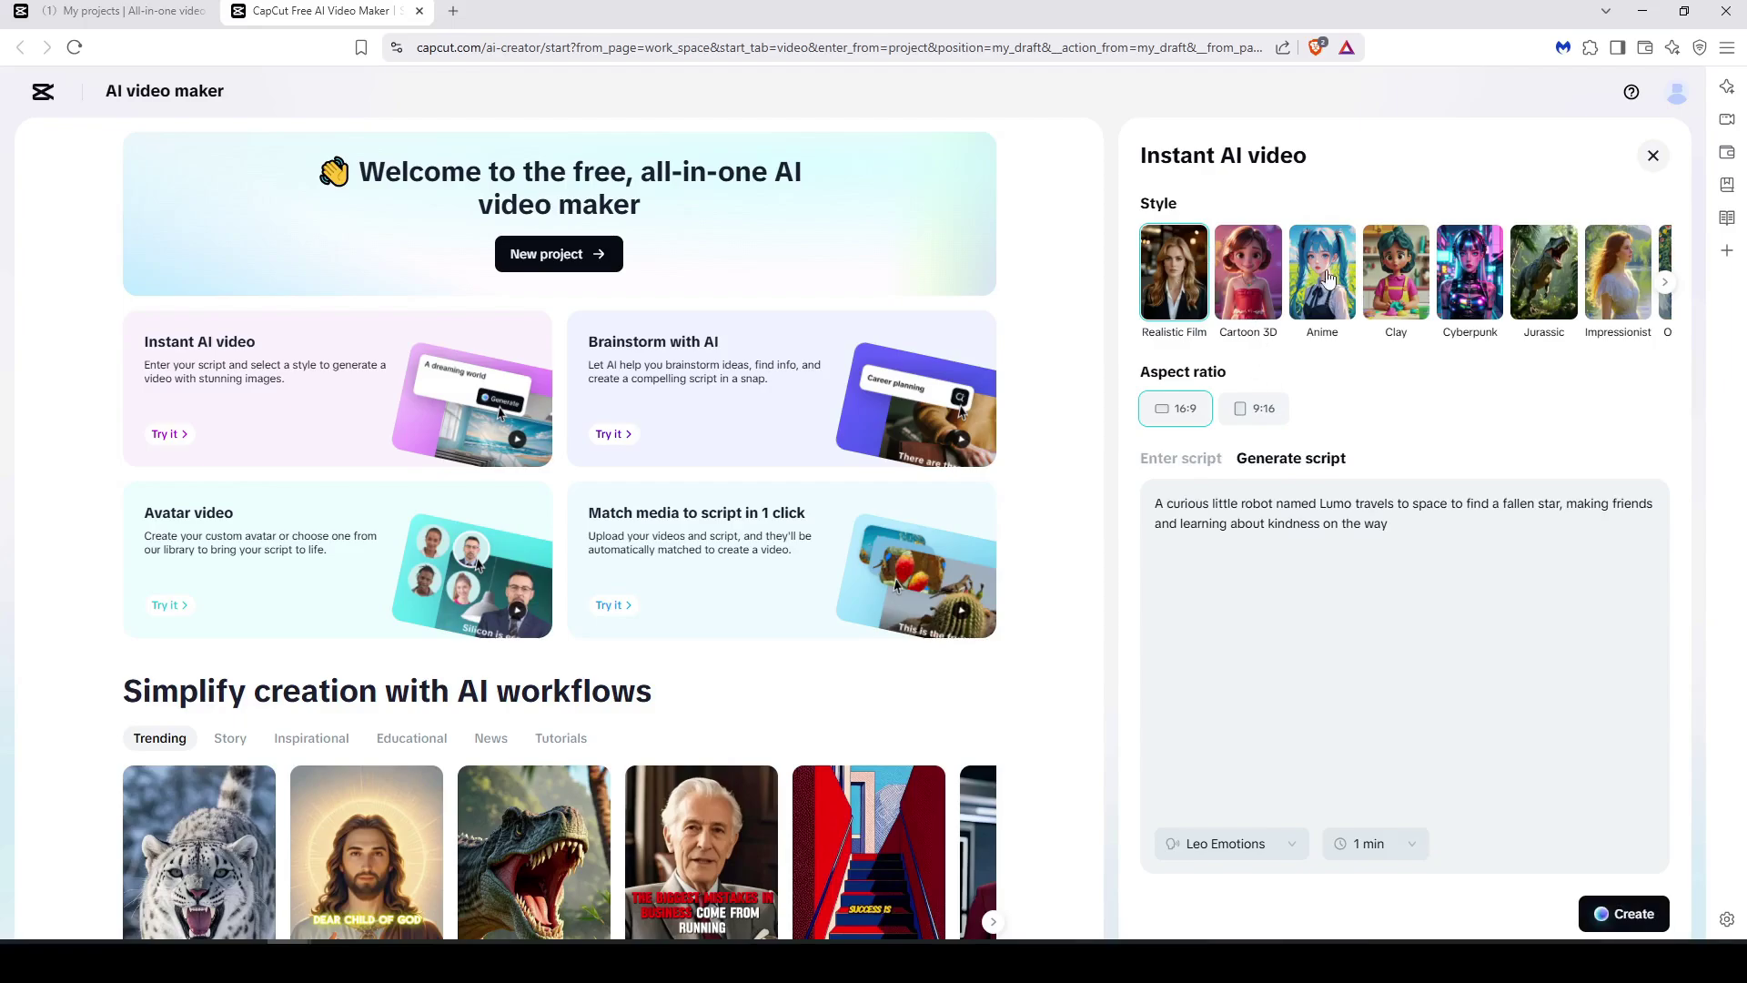
pyautogui.click(1666, 284)
pyautogui.click(1666, 288)
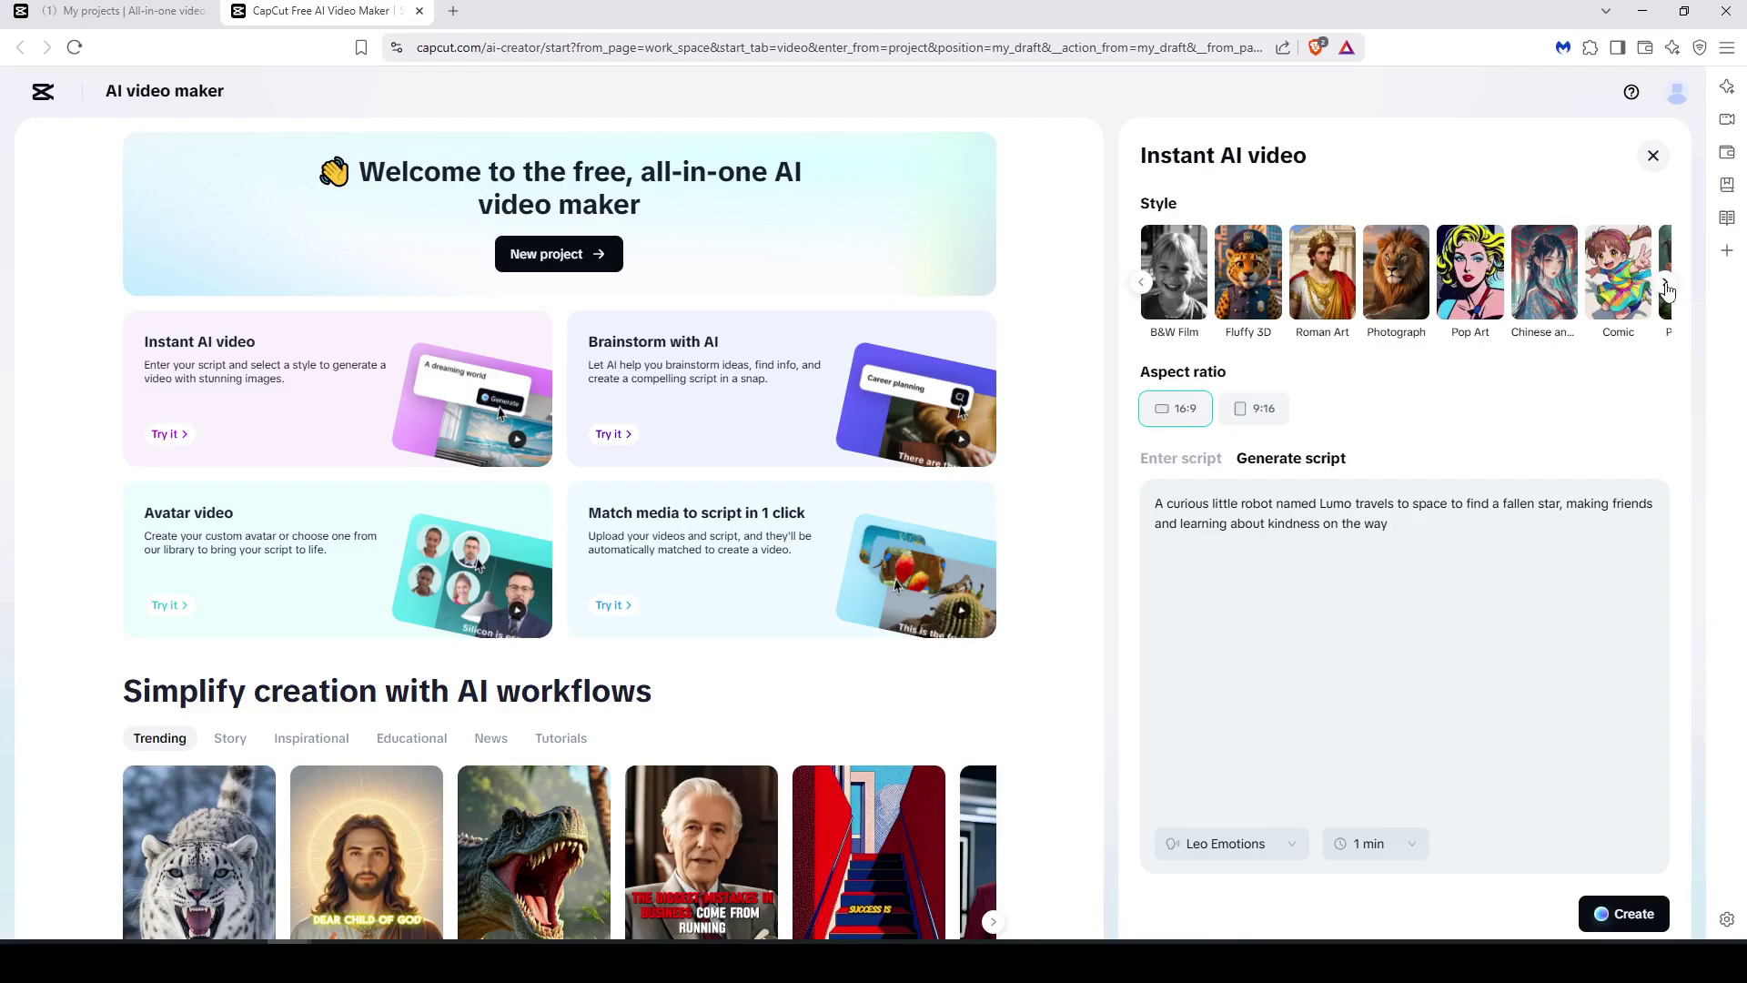
pyautogui.click(1666, 283)
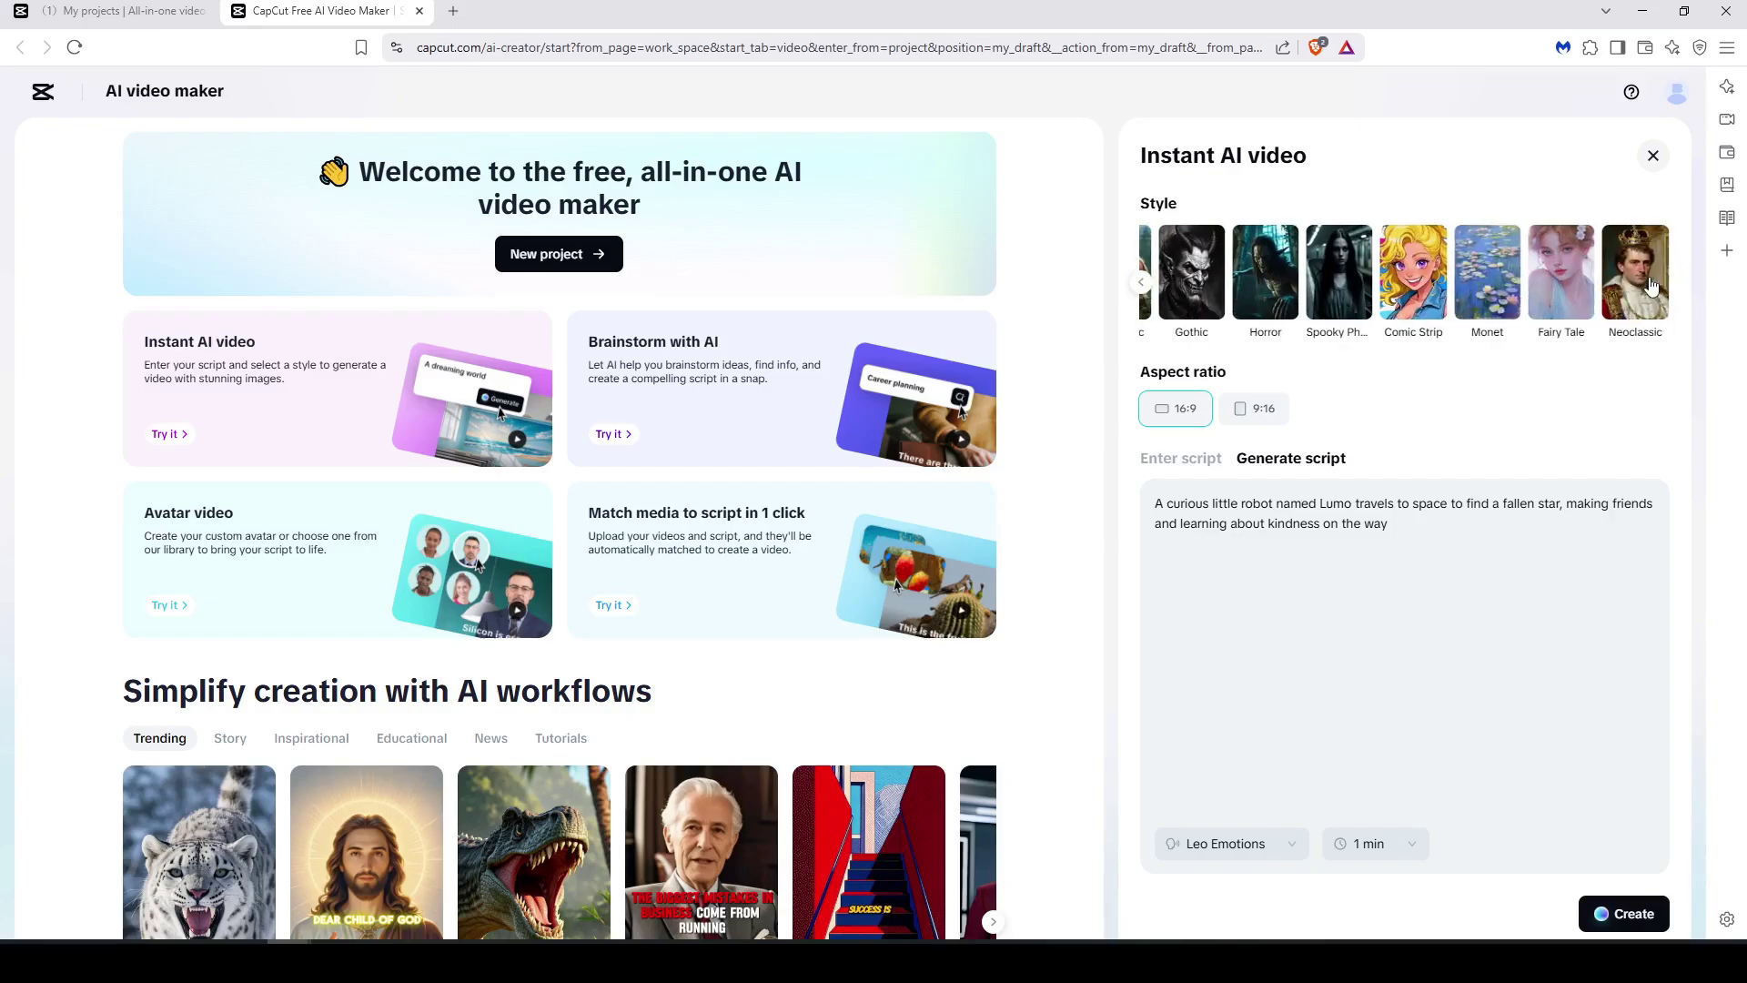
pyautogui.click(1148, 285)
pyautogui.click(1148, 285)
pyautogui.click(1185, 293)
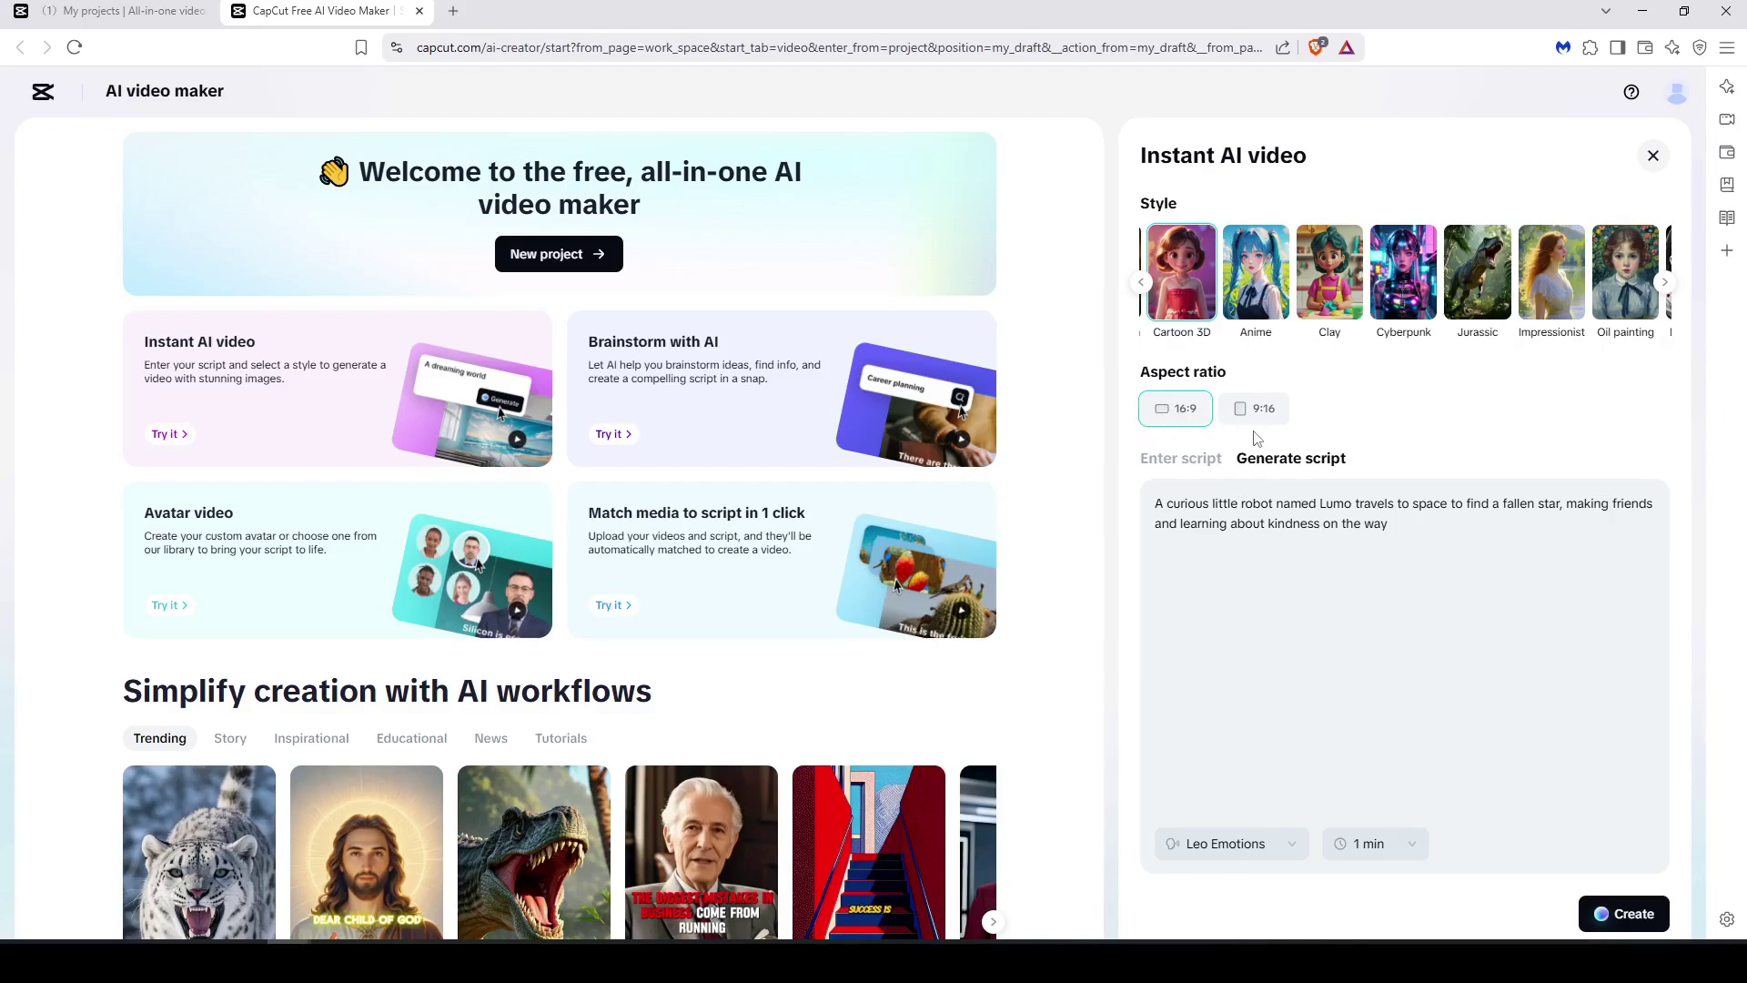
# Preview voices, choose Amelia as narrator, and set the video length to 3 min
pyautogui.click(1287, 846)
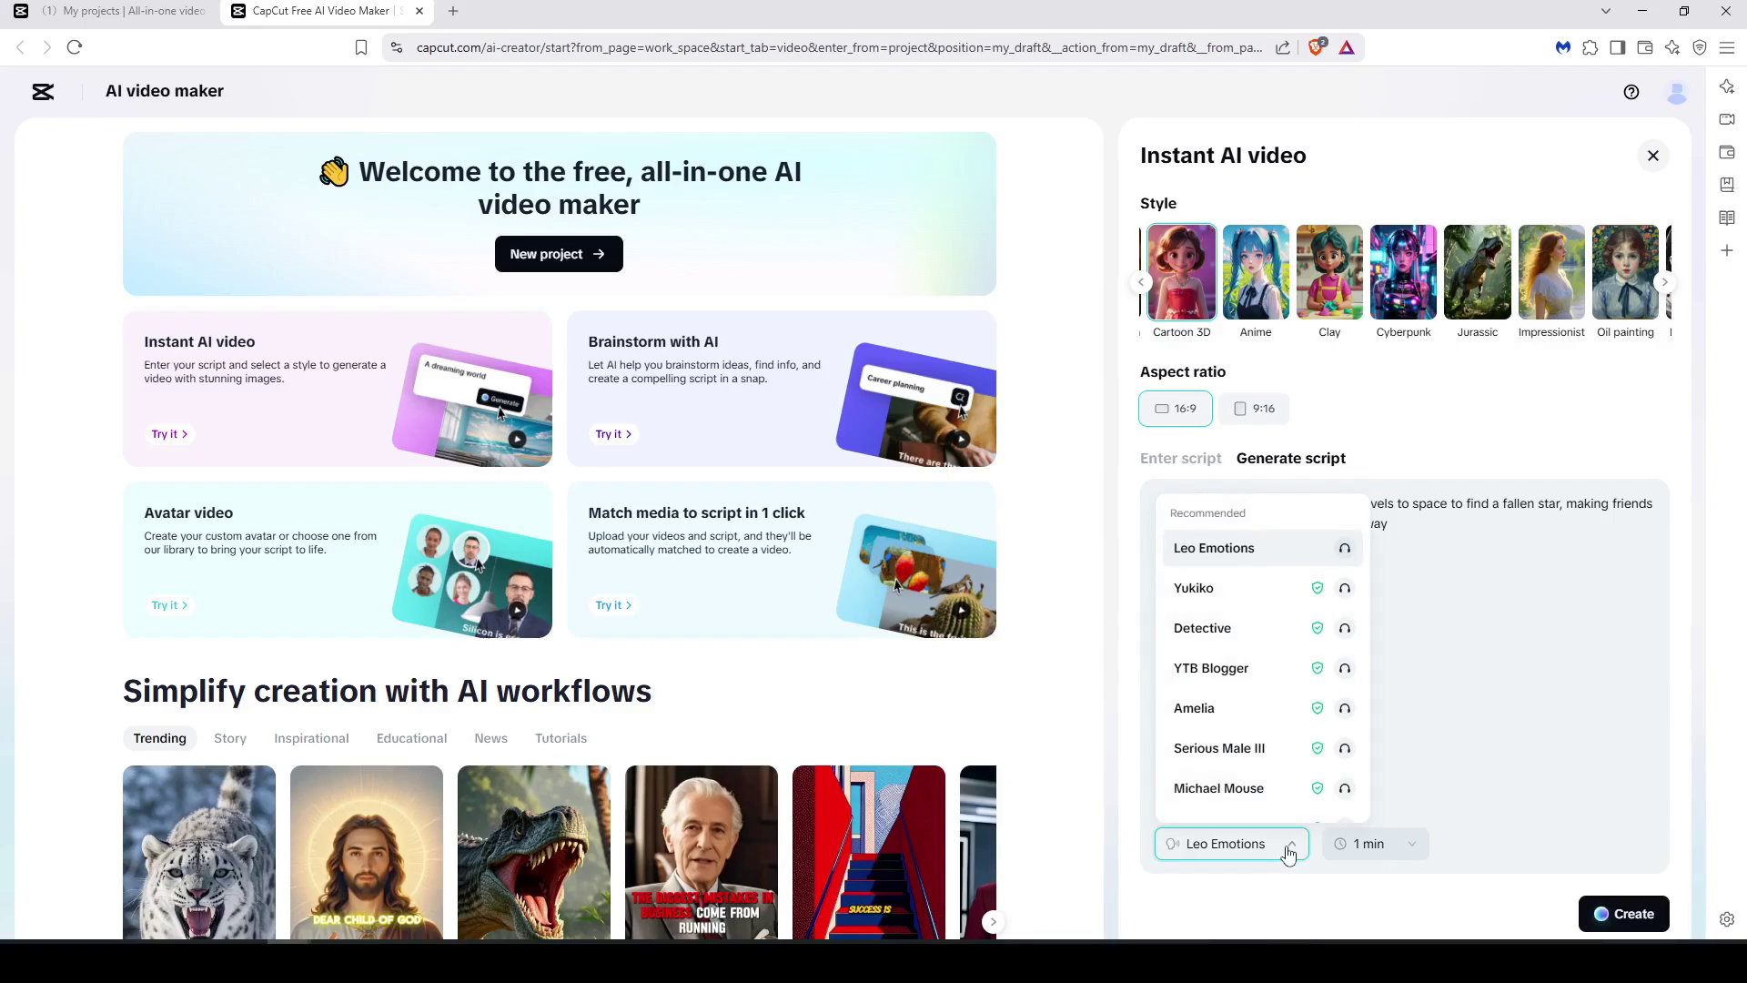
pyautogui.click(1345, 712)
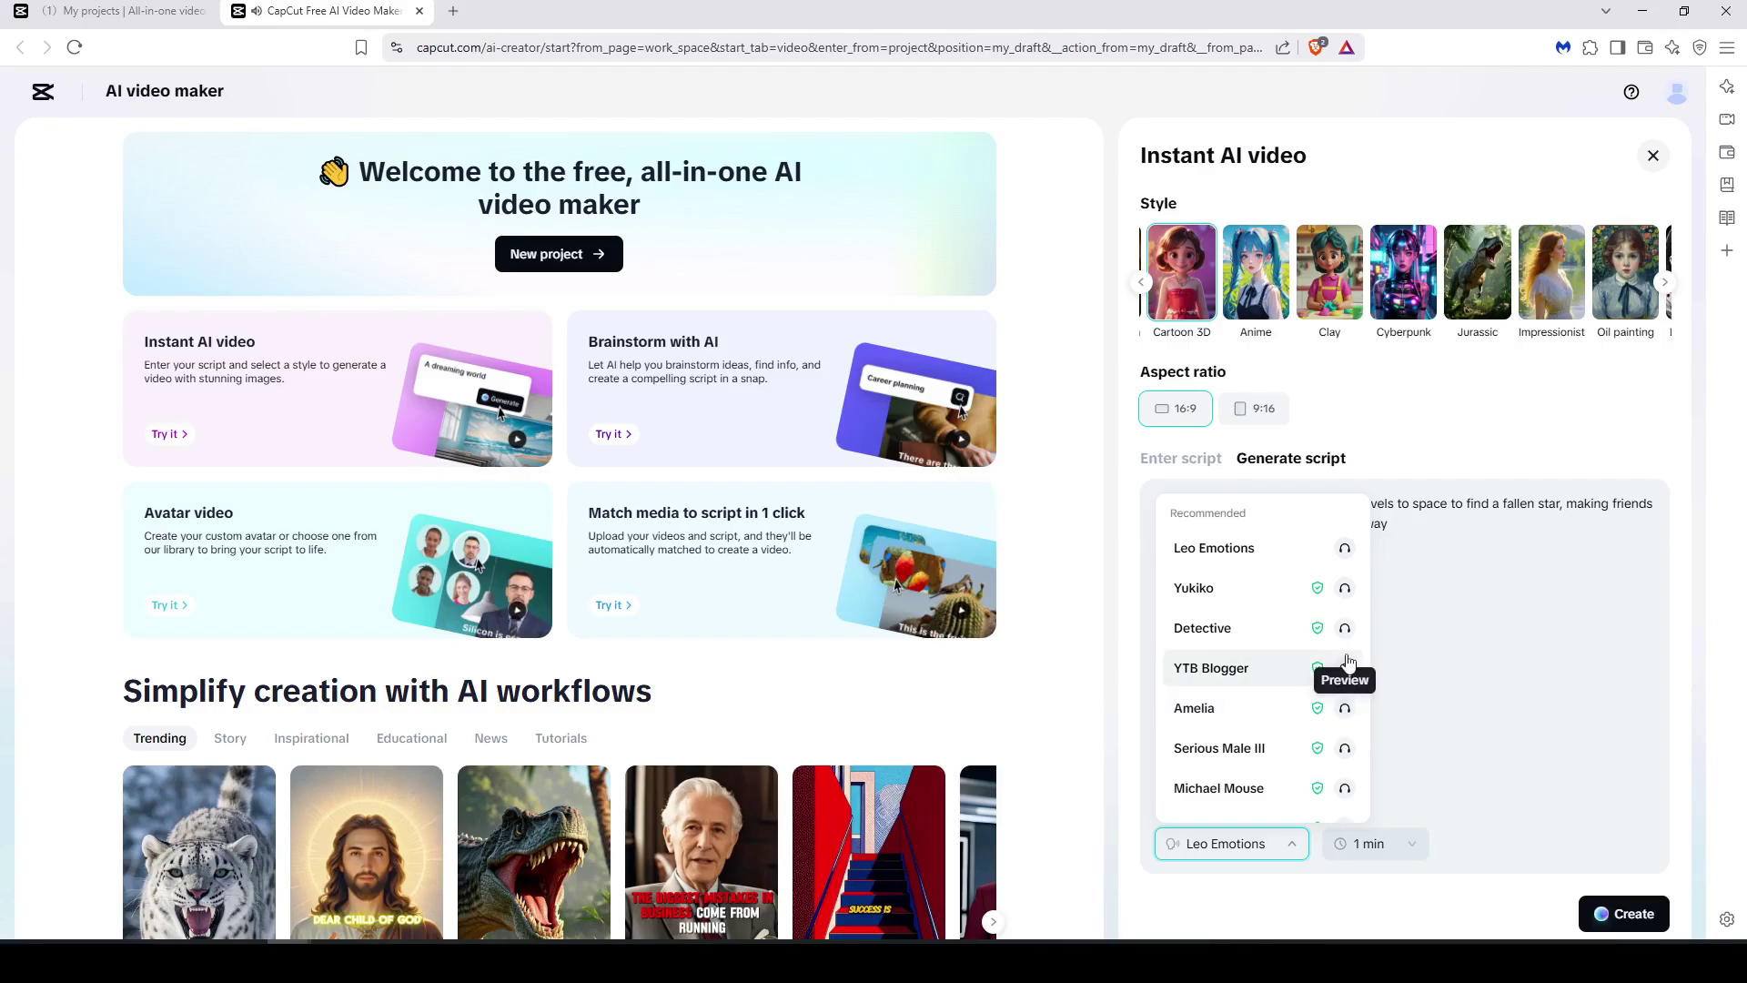
pyautogui.click(1345, 668)
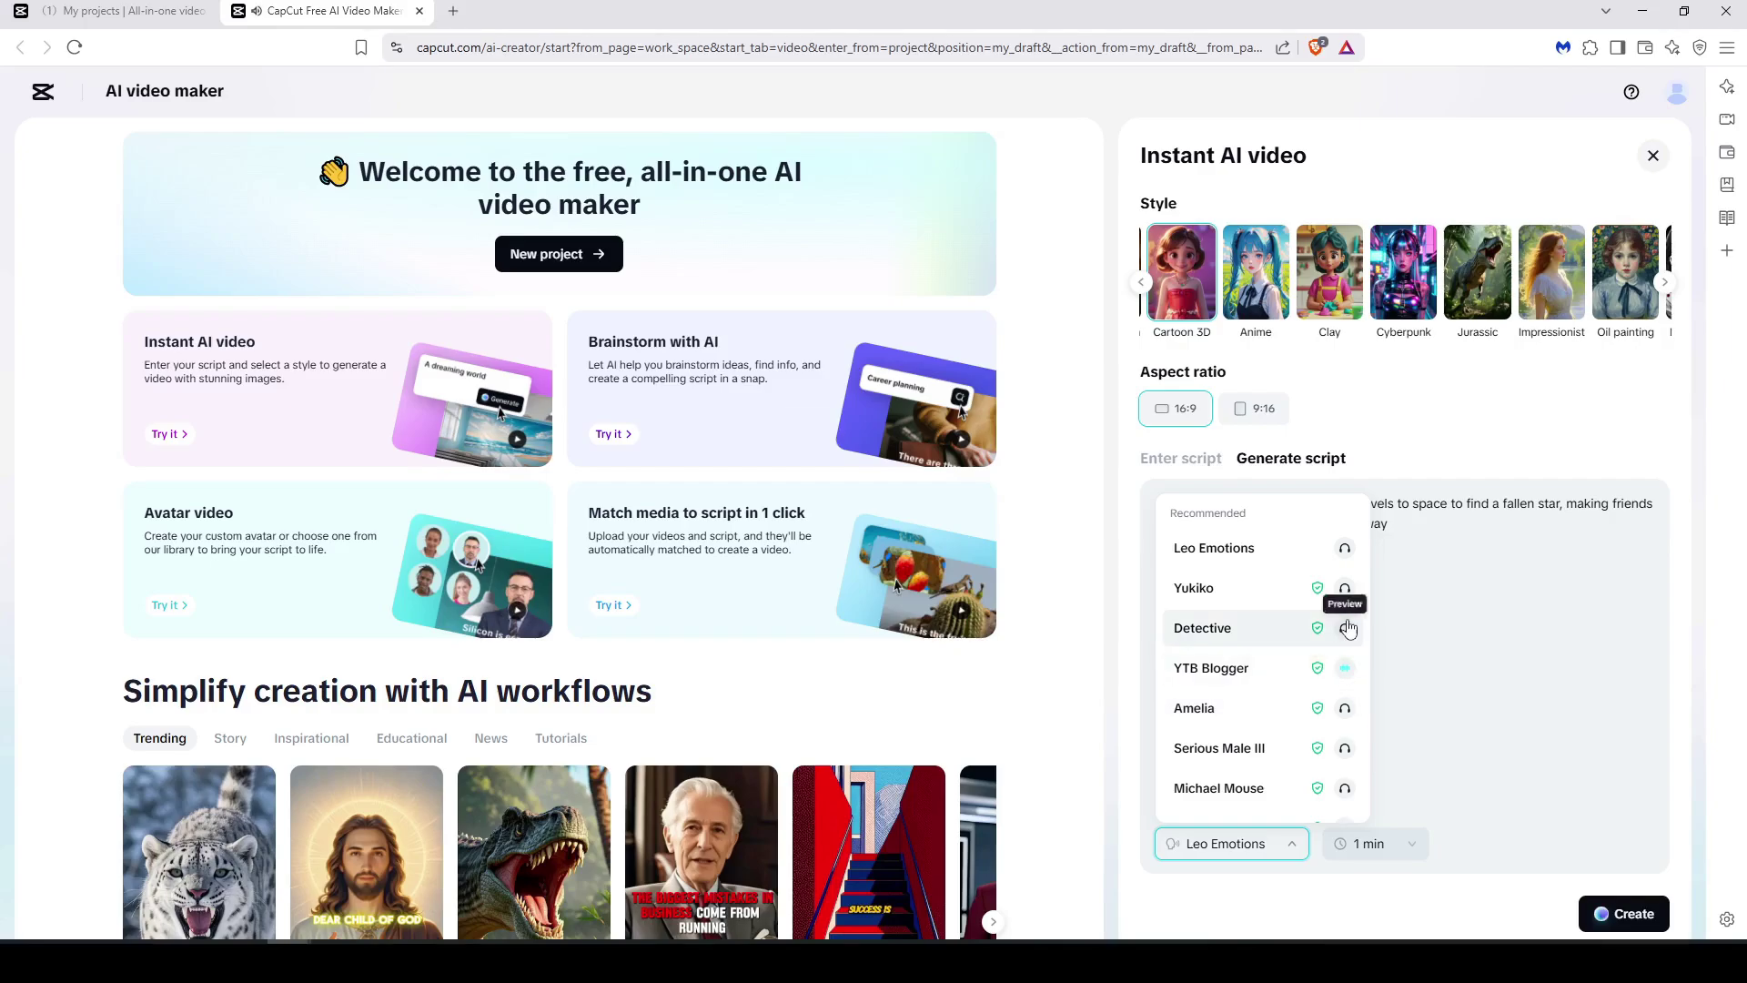
pyautogui.click(1343, 669)
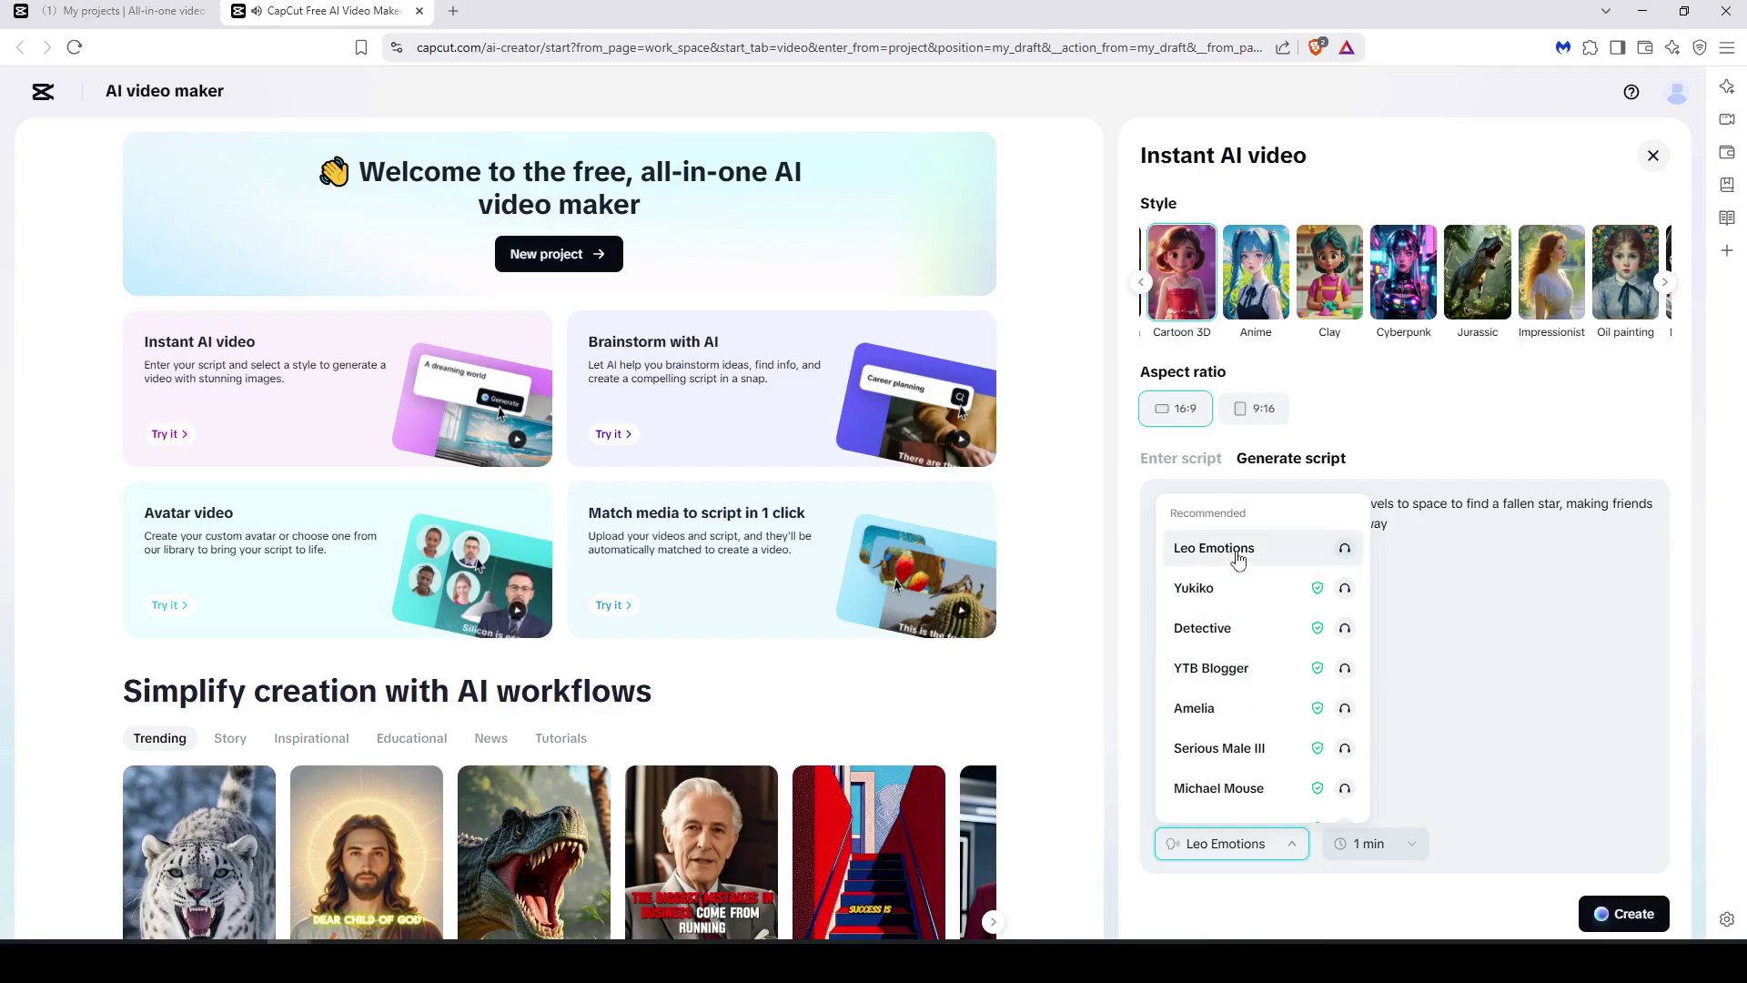
pyautogui.click(1216, 715)
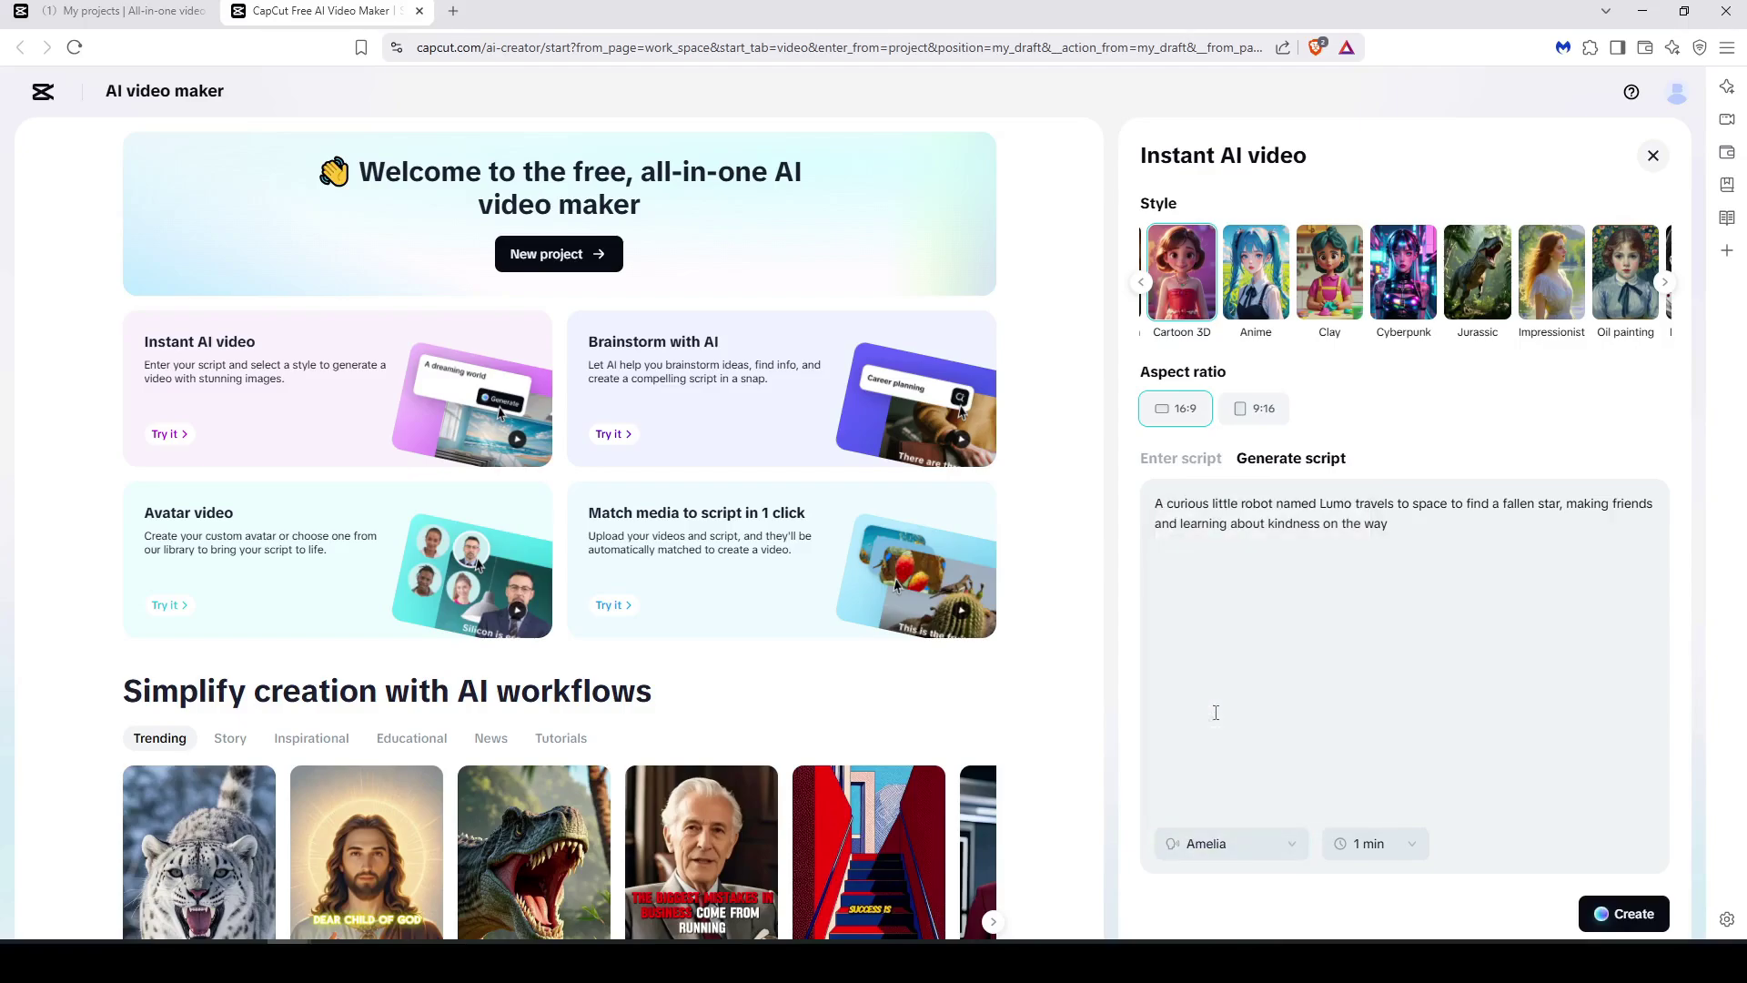
pyautogui.click(1366, 845)
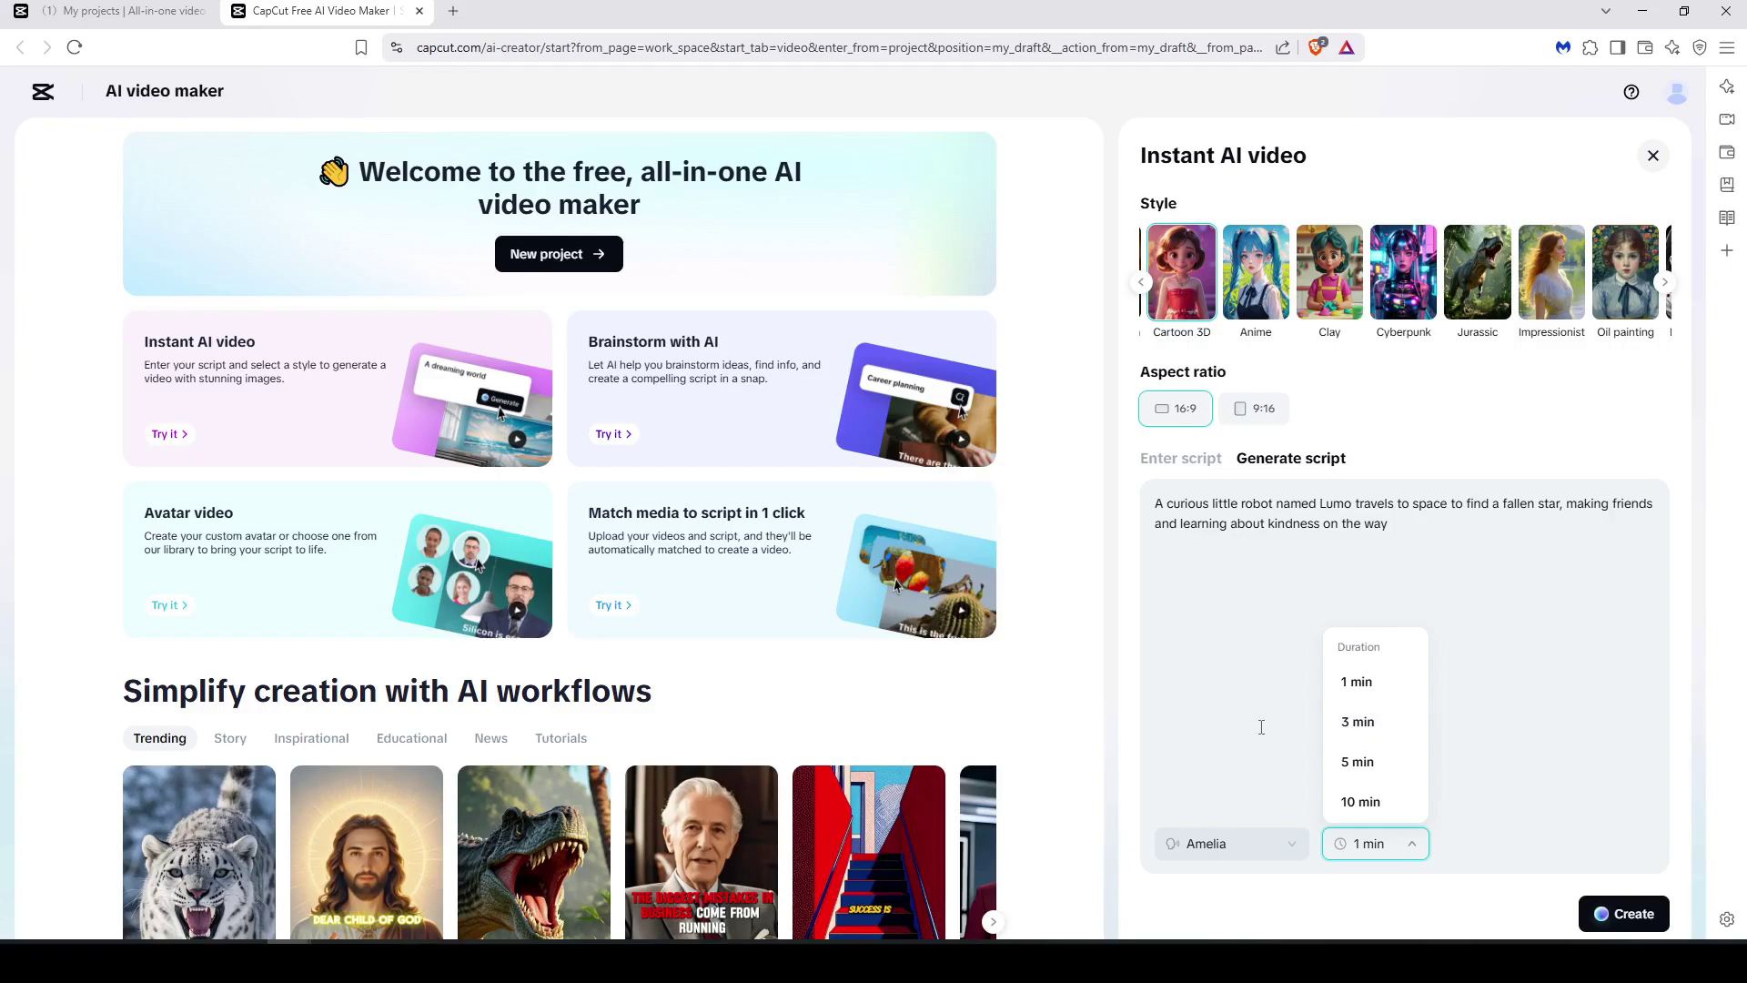
pyautogui.click(1380, 724)
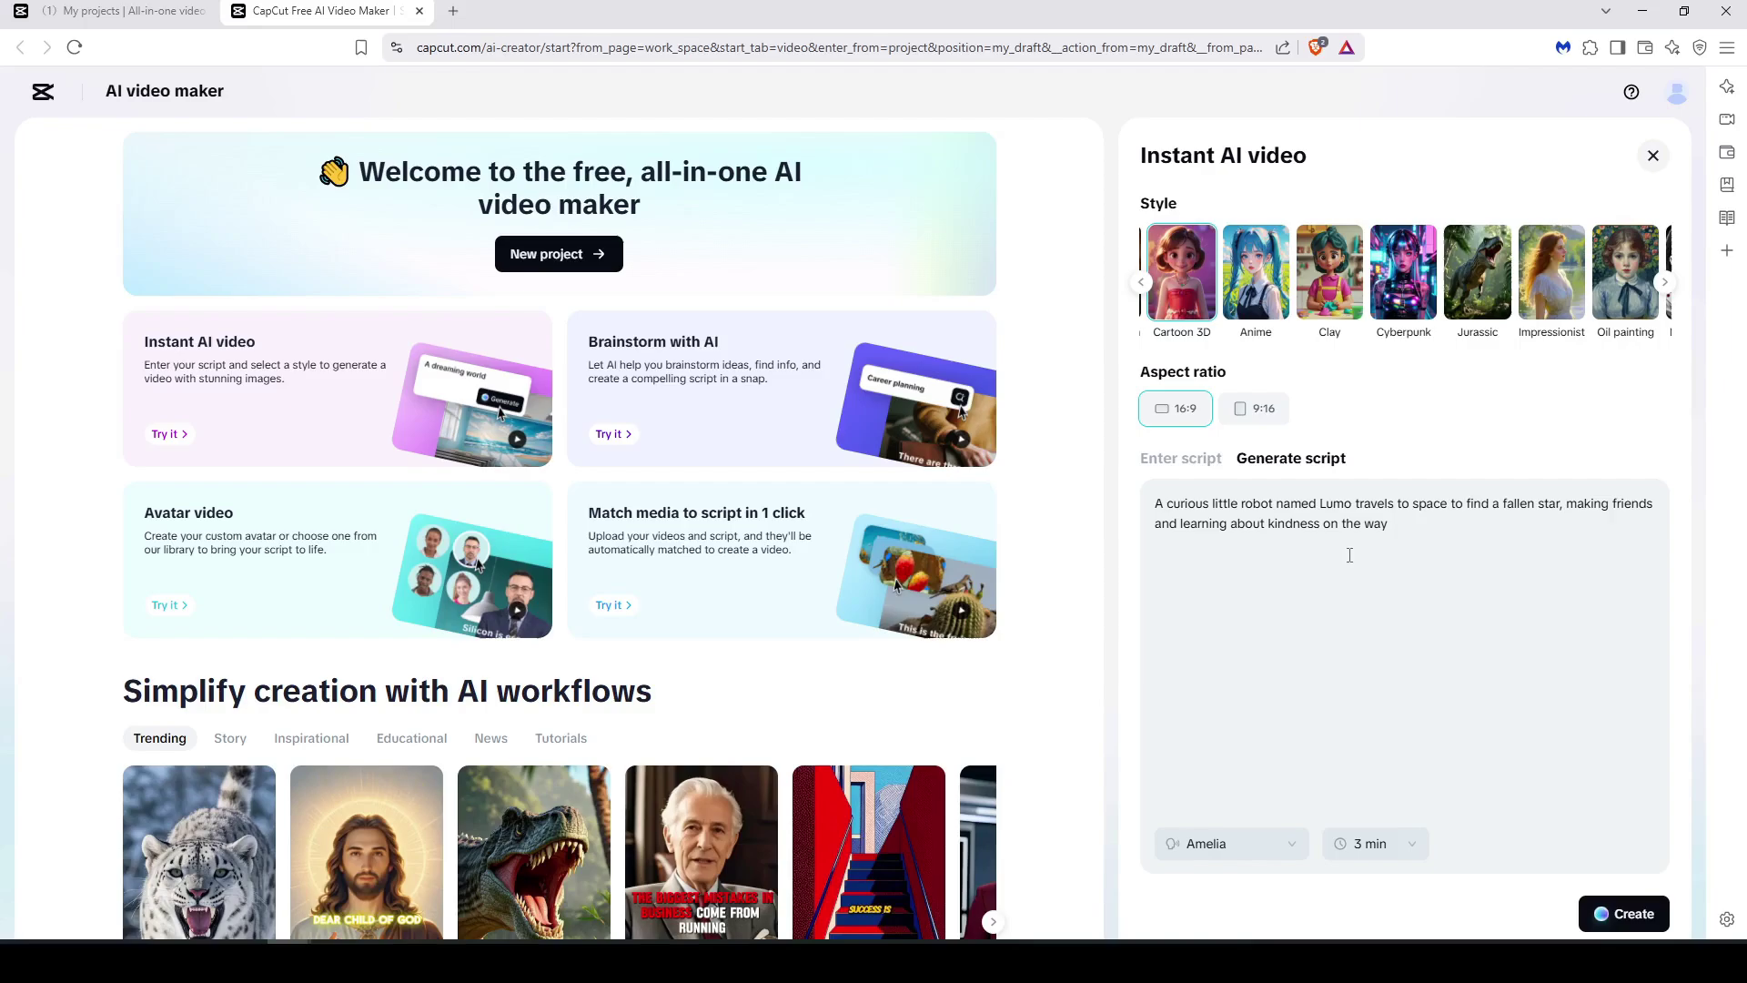
# Create the video from the Lumo settings and let the storyboard generate
pyautogui.click(1621, 924)
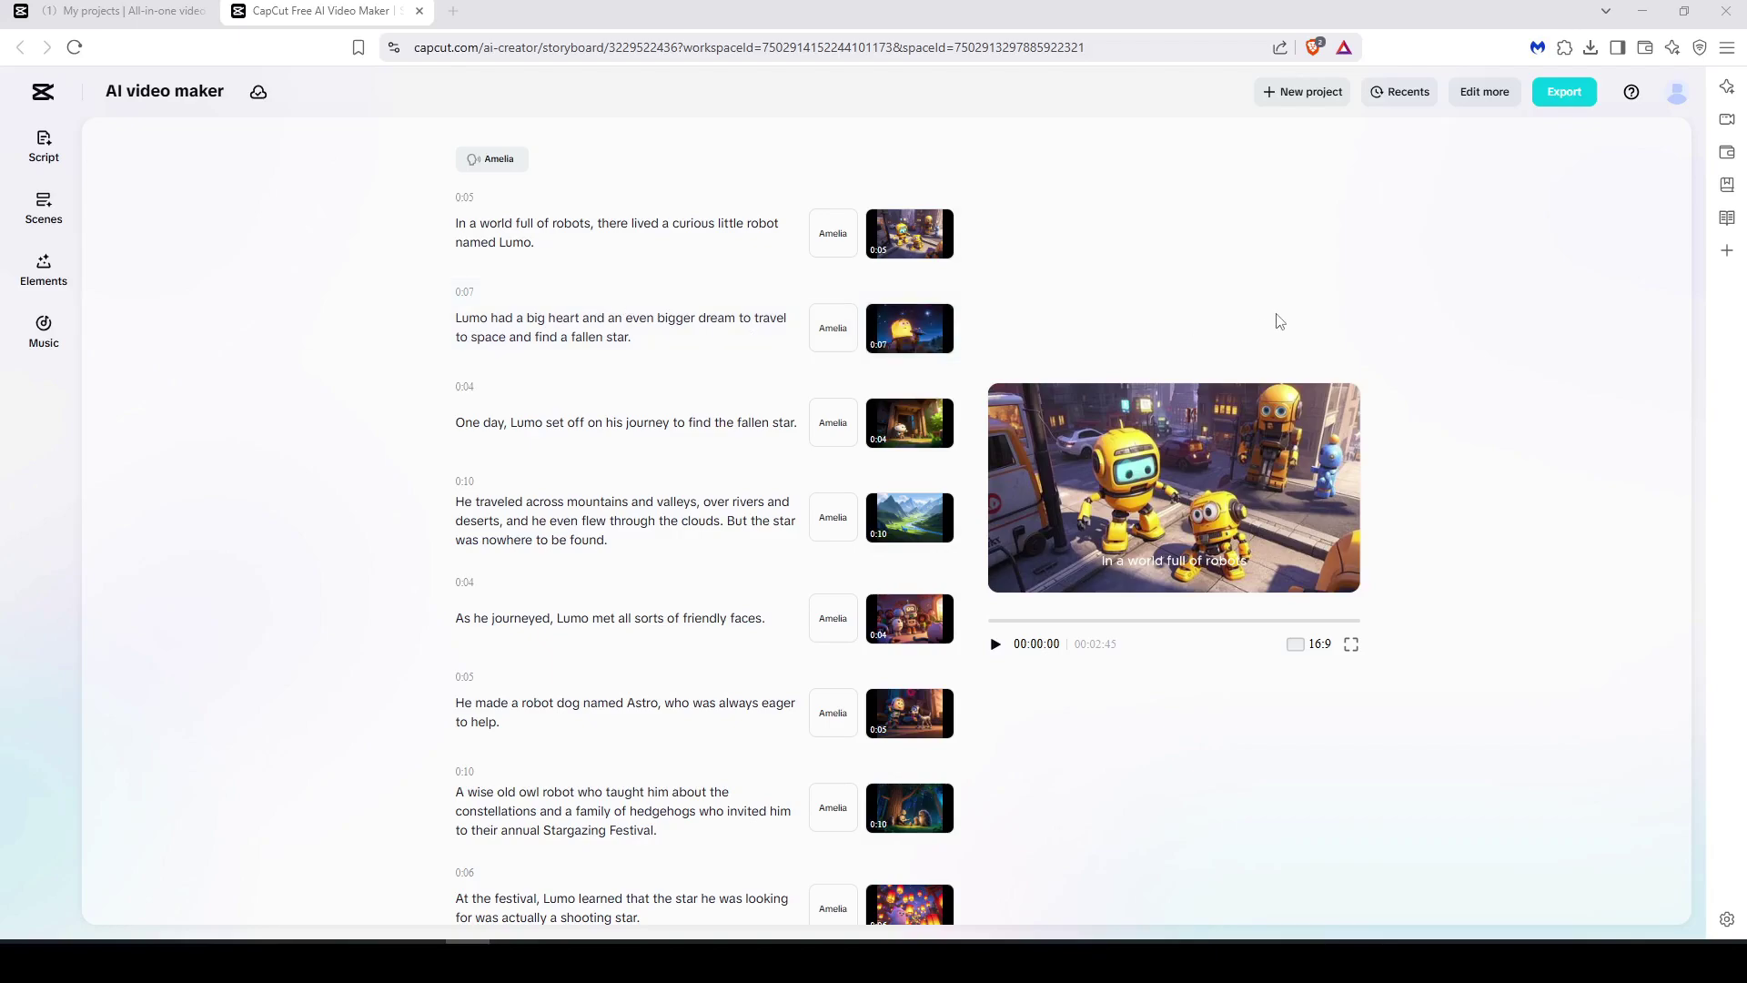
# Play the generated Lumo video preview and pause it at 00:00:36
pyautogui.click(997, 646)
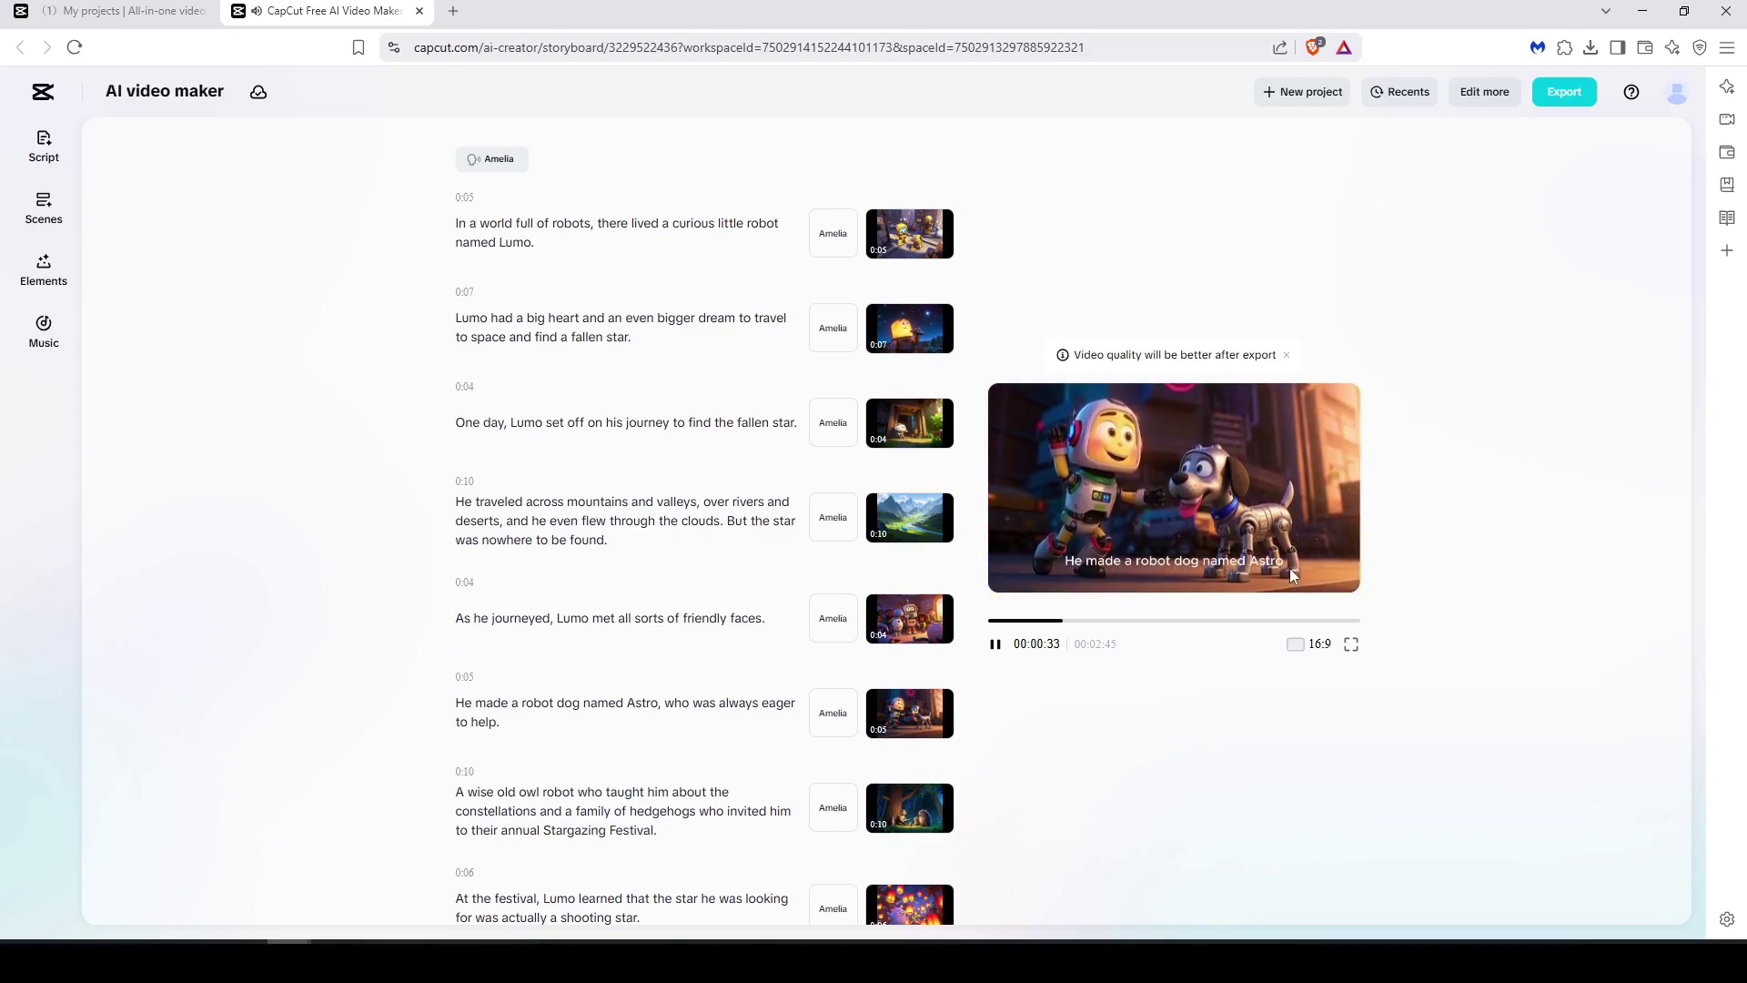
pyautogui.click(997, 648)
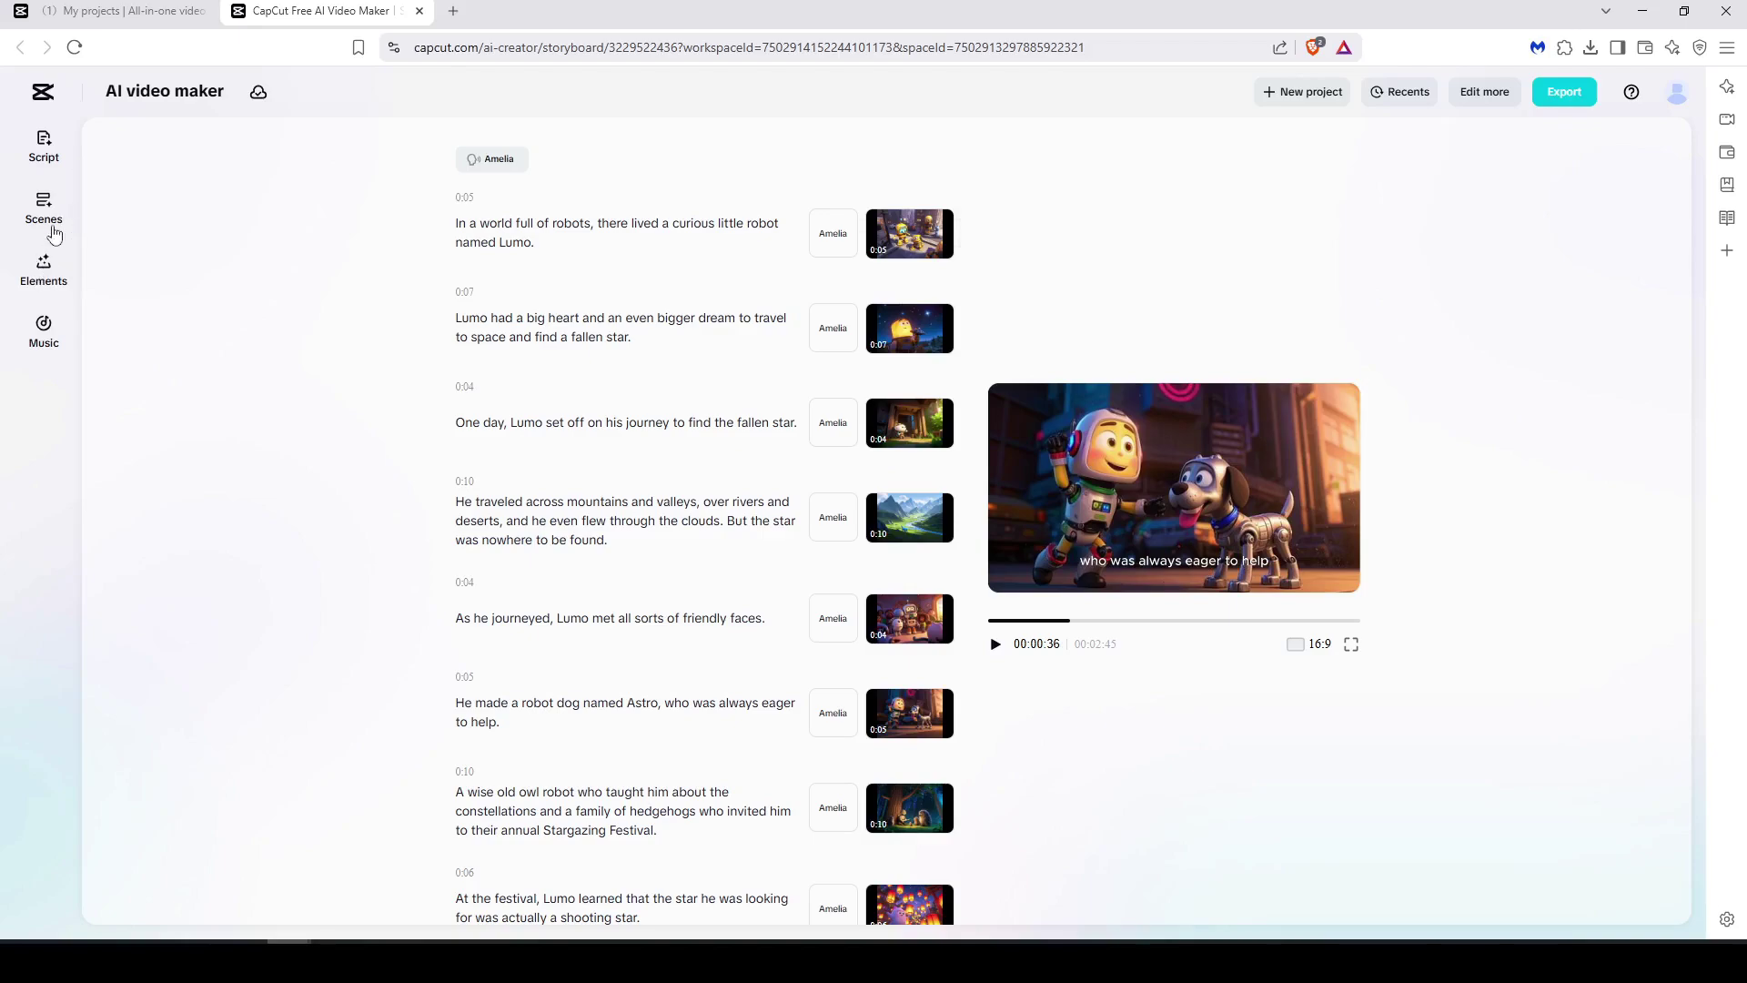
# Browse the Elements caption templates, apply a bold italic style and preview it
pyautogui.click(44, 273)
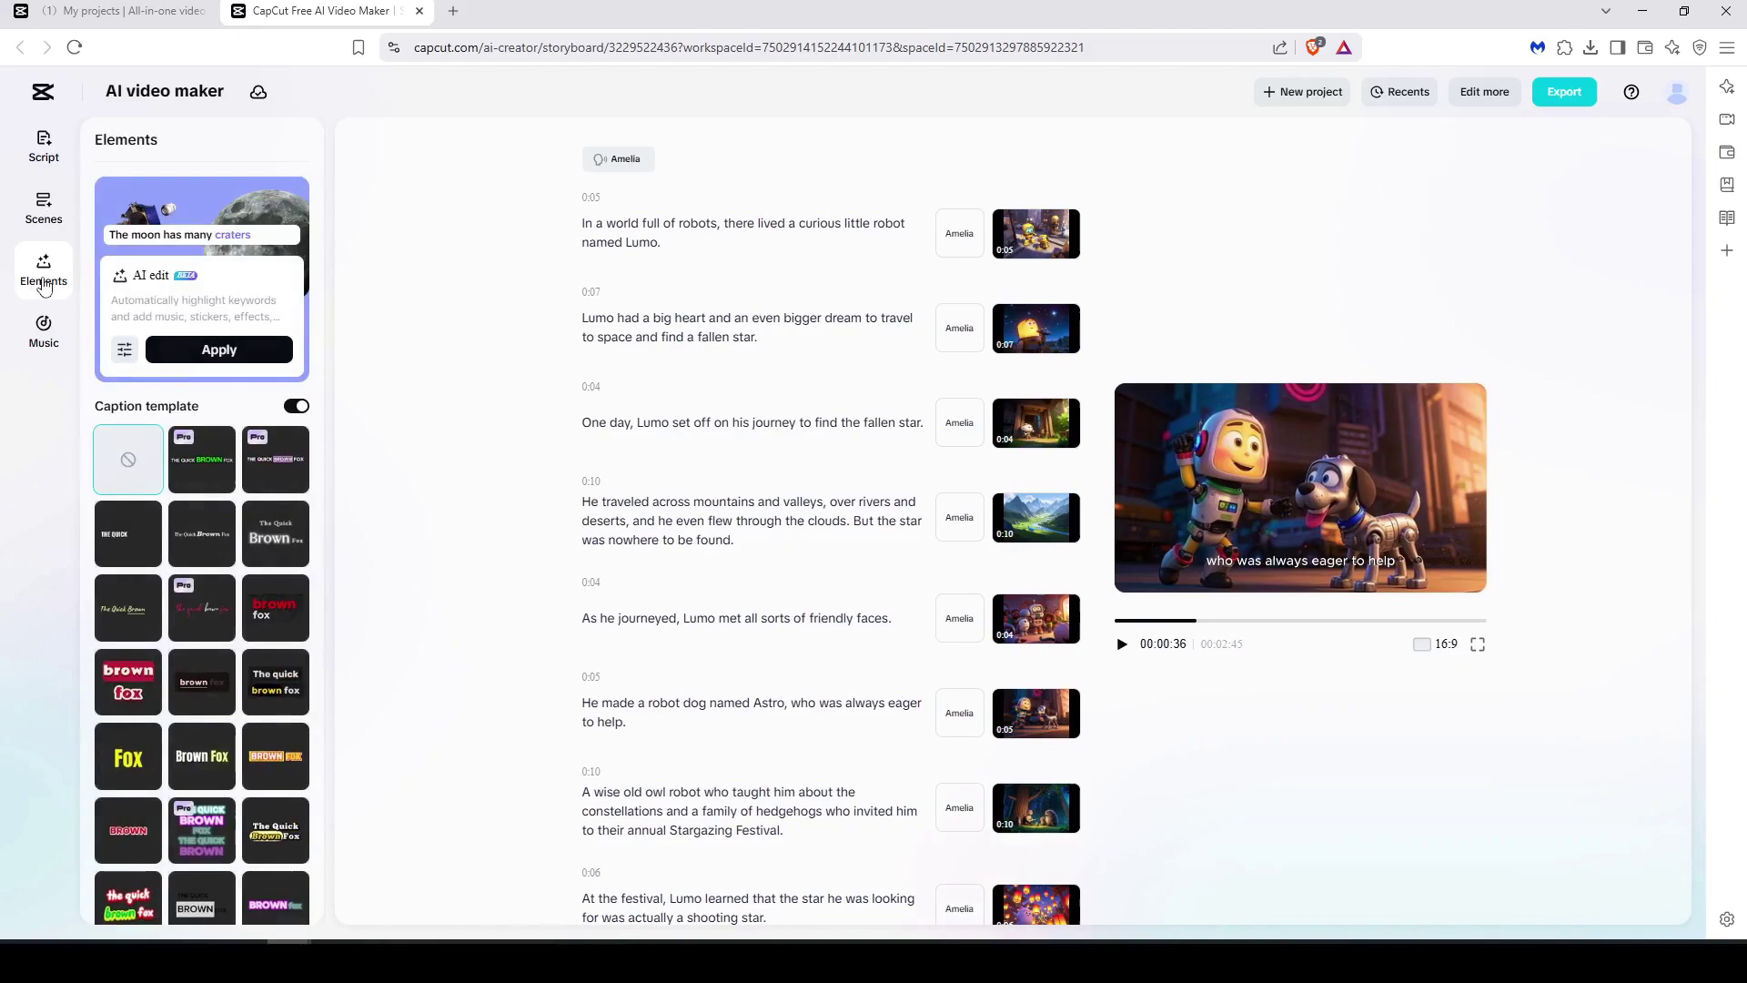
pyautogui.scroll(-5, 231, 520)
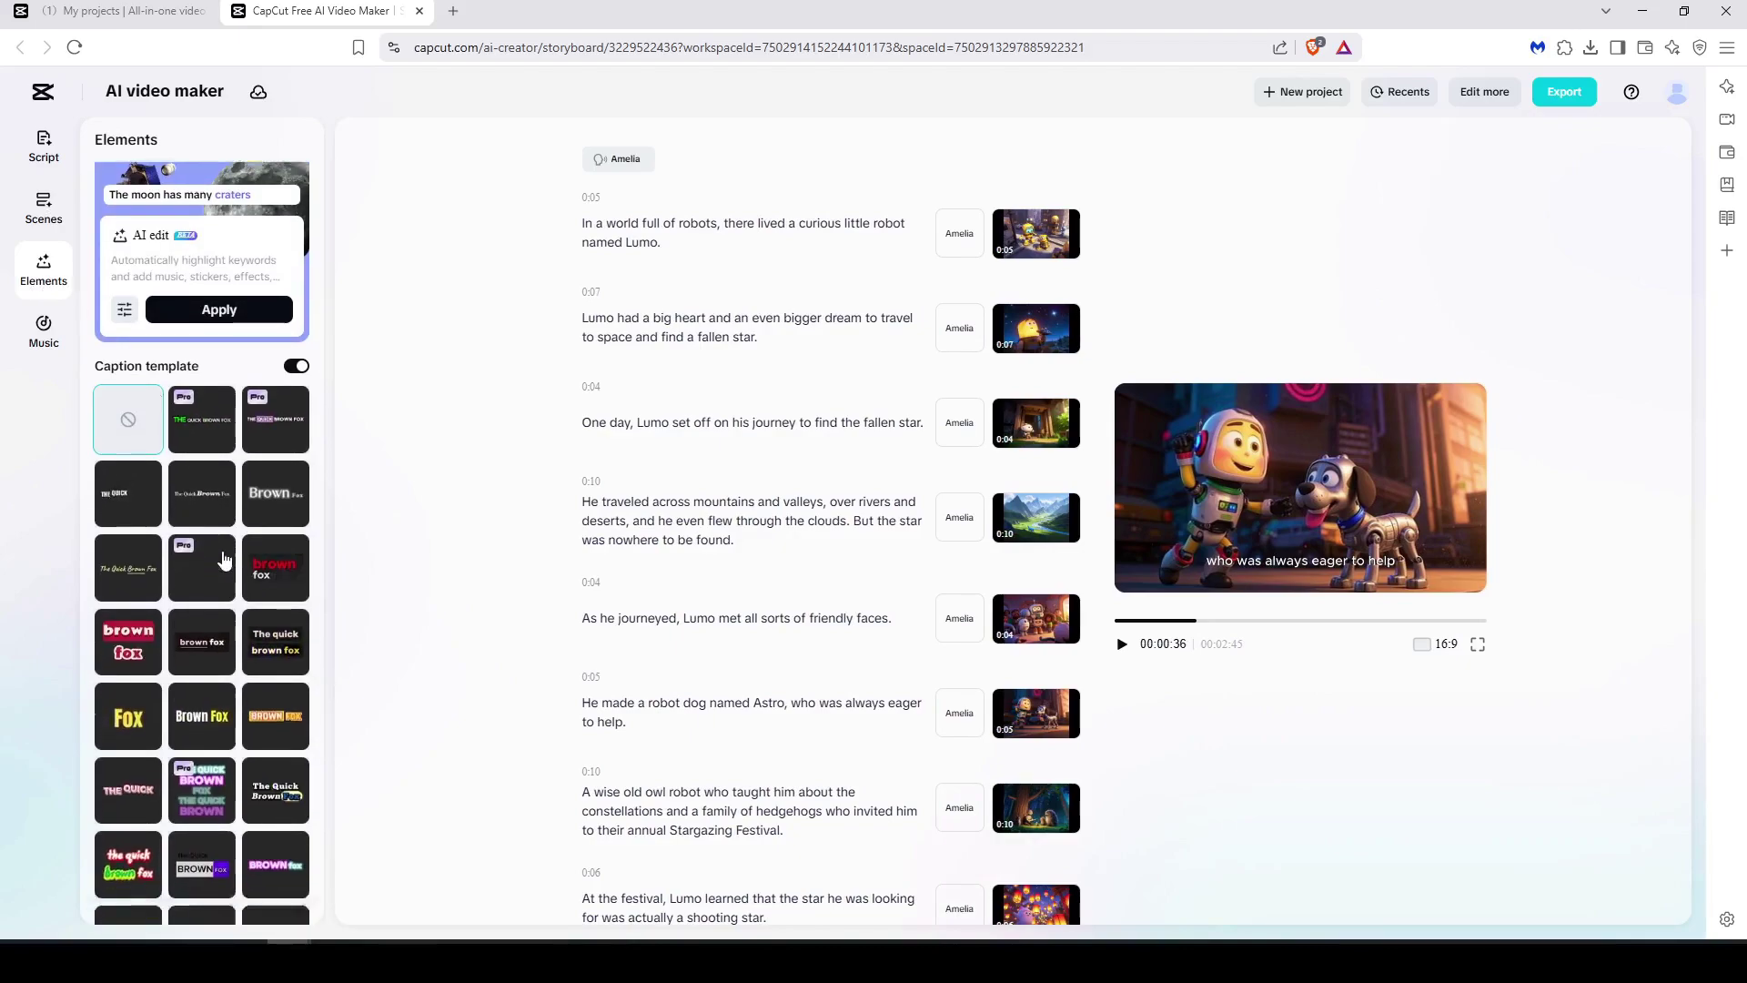
pyautogui.scroll(-6, 225, 559)
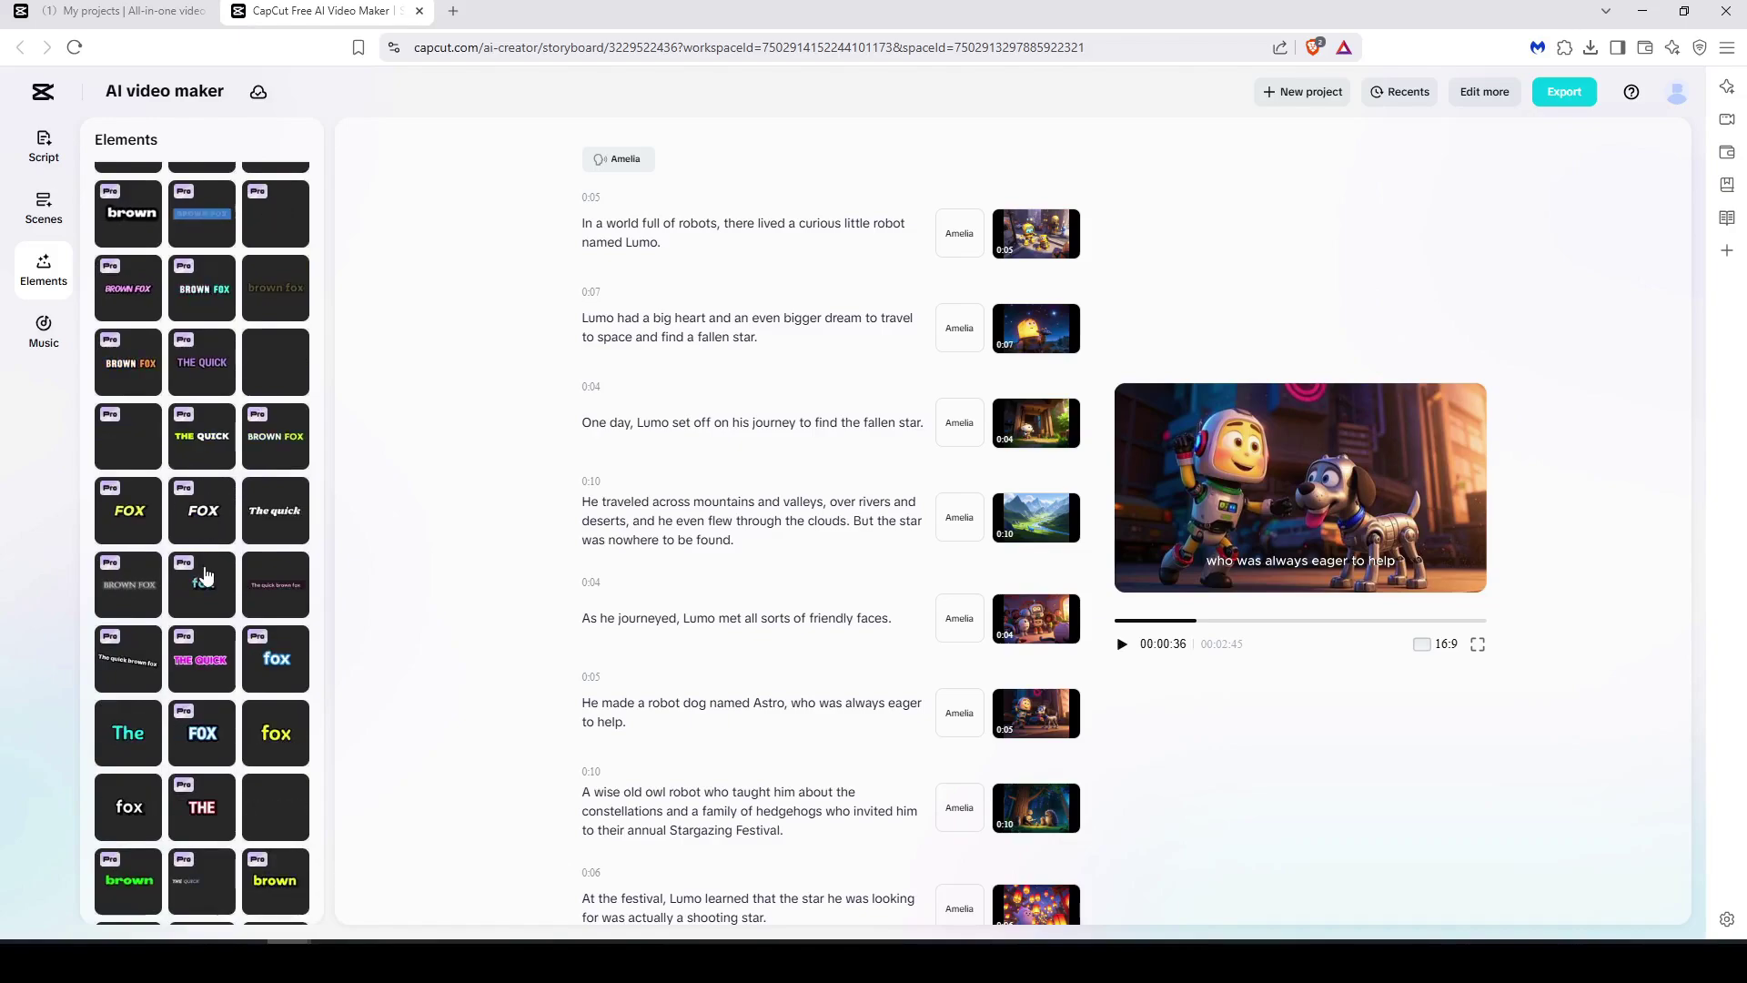
pyautogui.scroll(5, 208, 594)
pyautogui.scroll(-6, 209, 594)
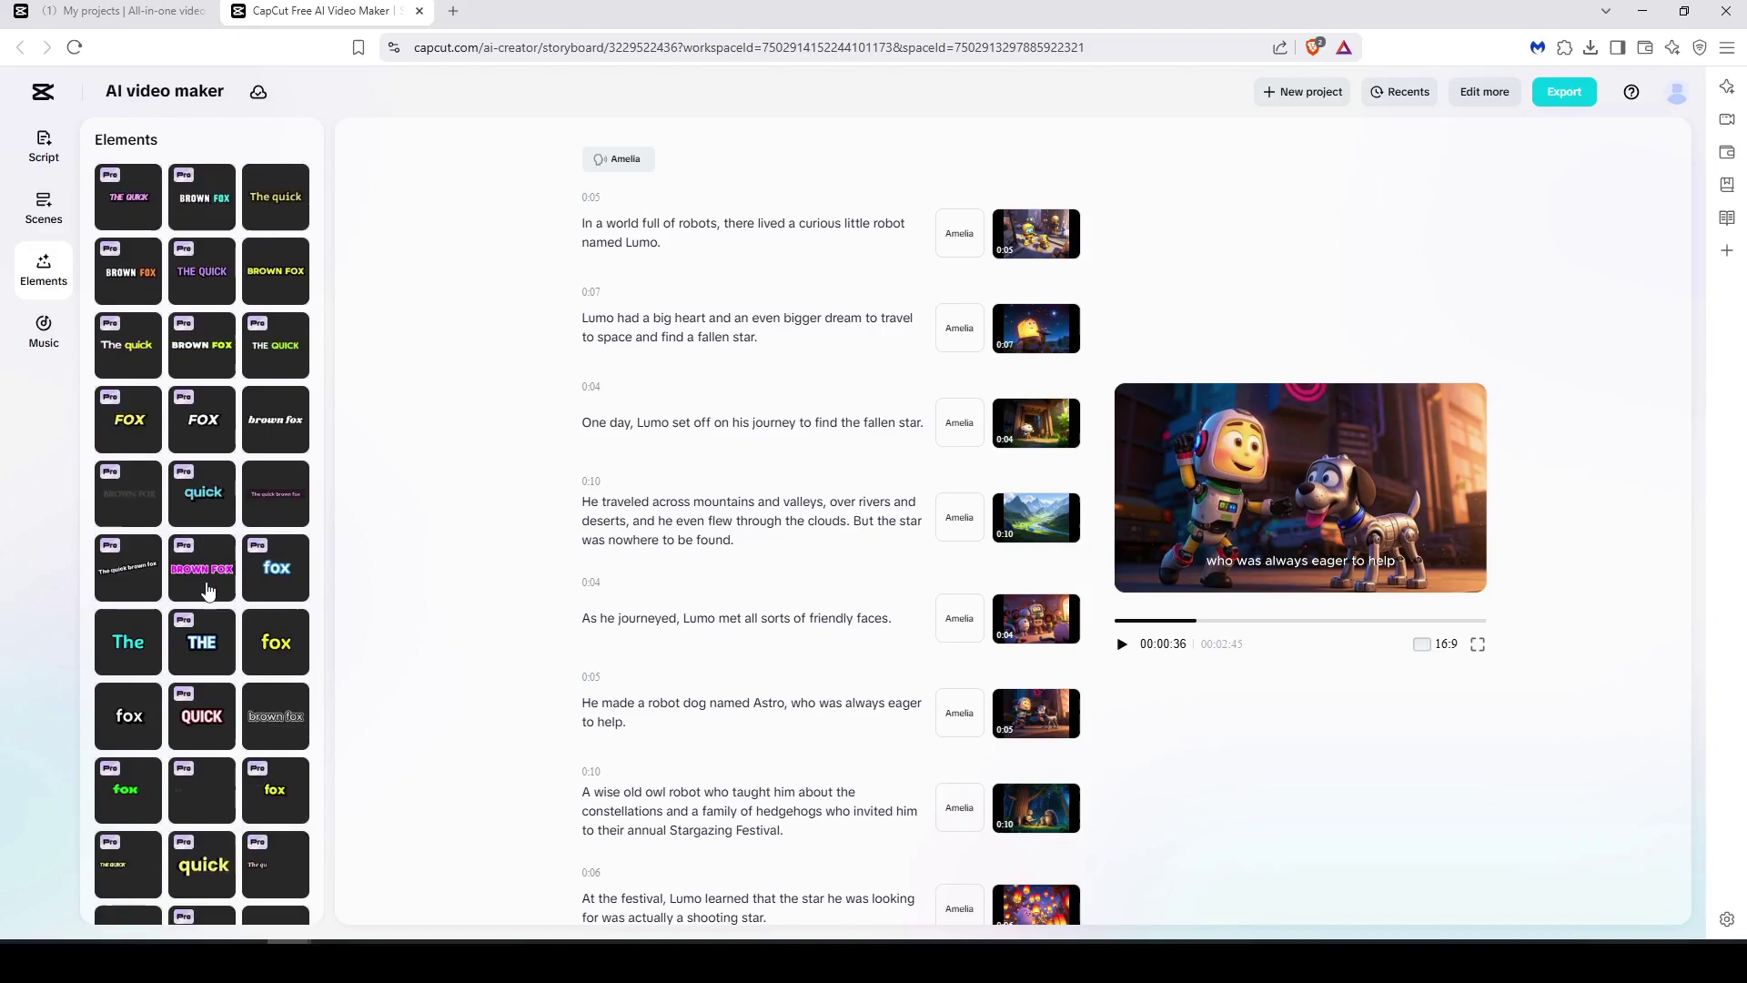
pyautogui.click(278, 430)
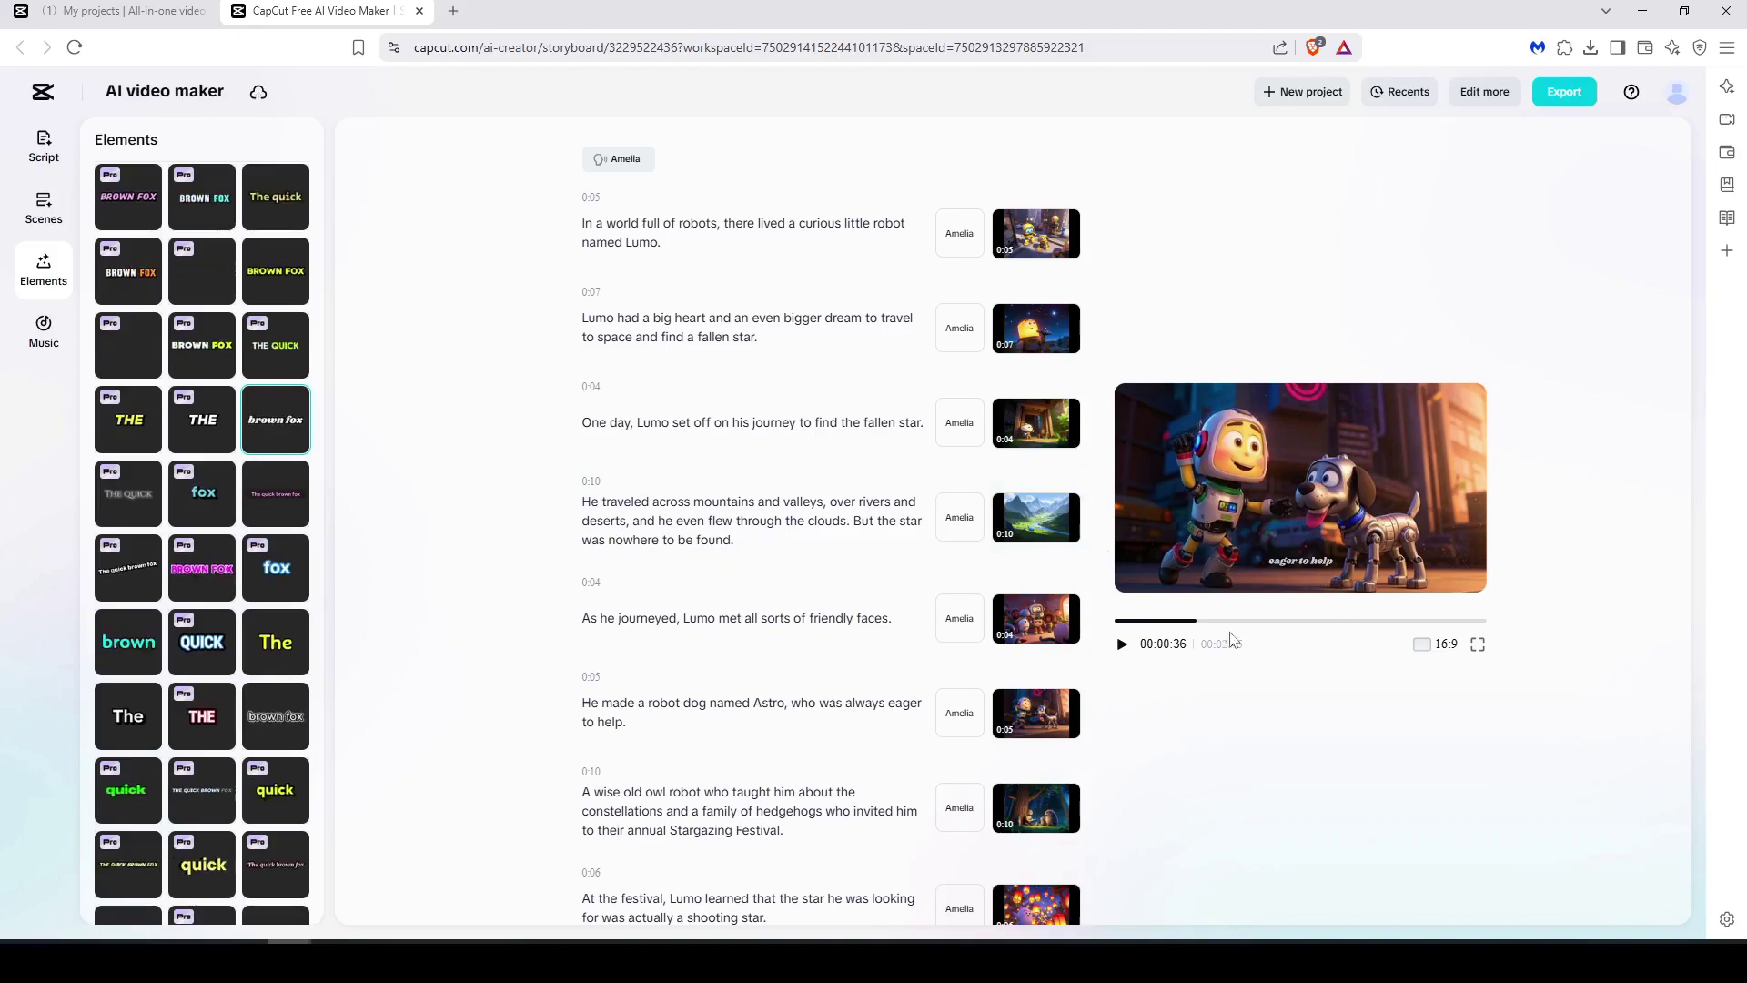
pyautogui.click(1121, 645)
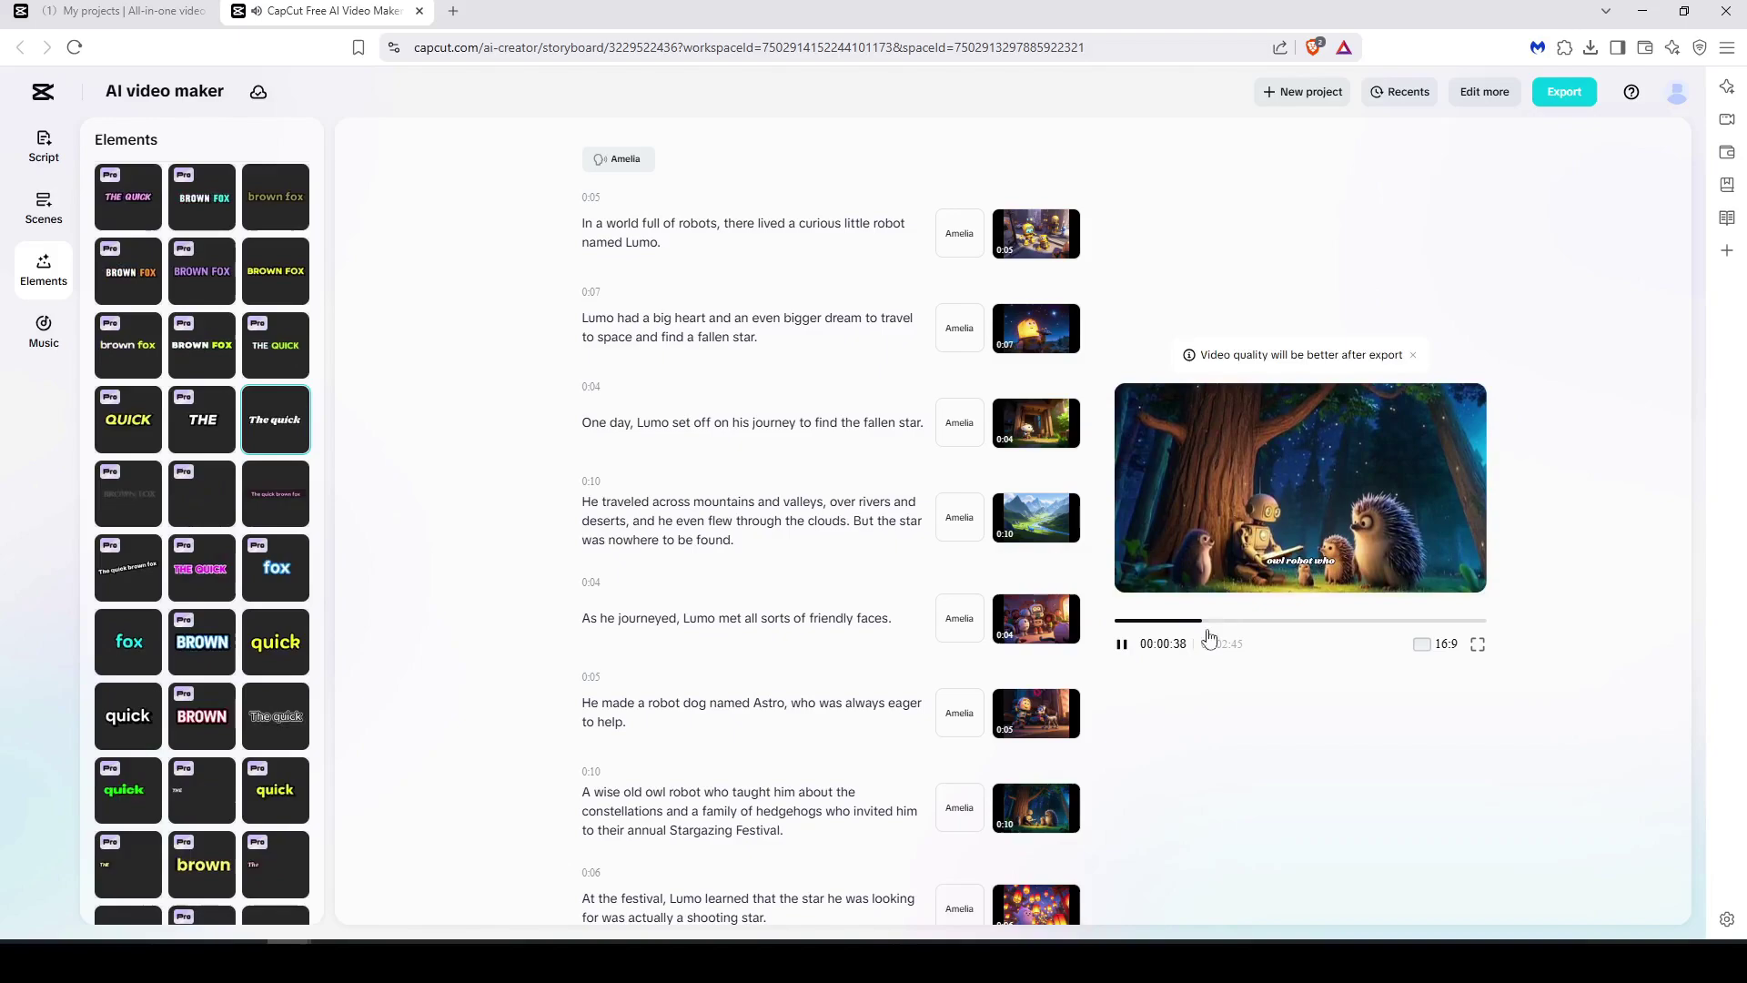
pyautogui.click(1122, 645)
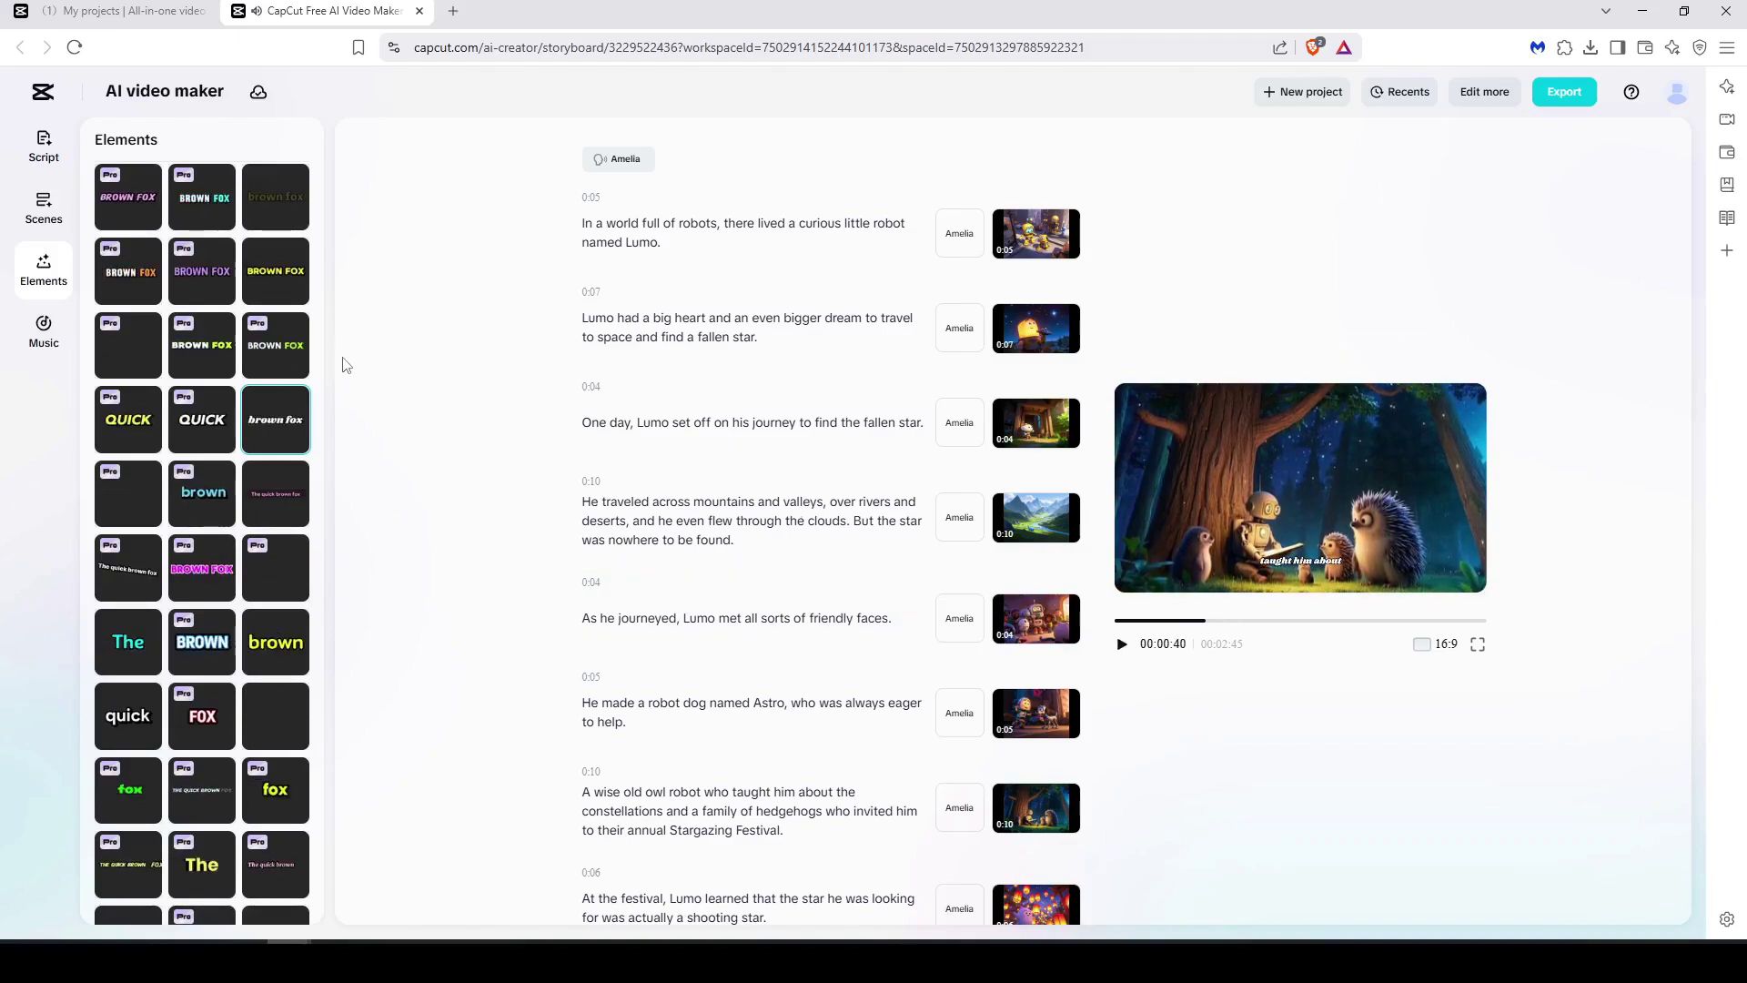
# Switch the captions to the bold yellow all-caps template and check them in playback
pyautogui.click(274, 285)
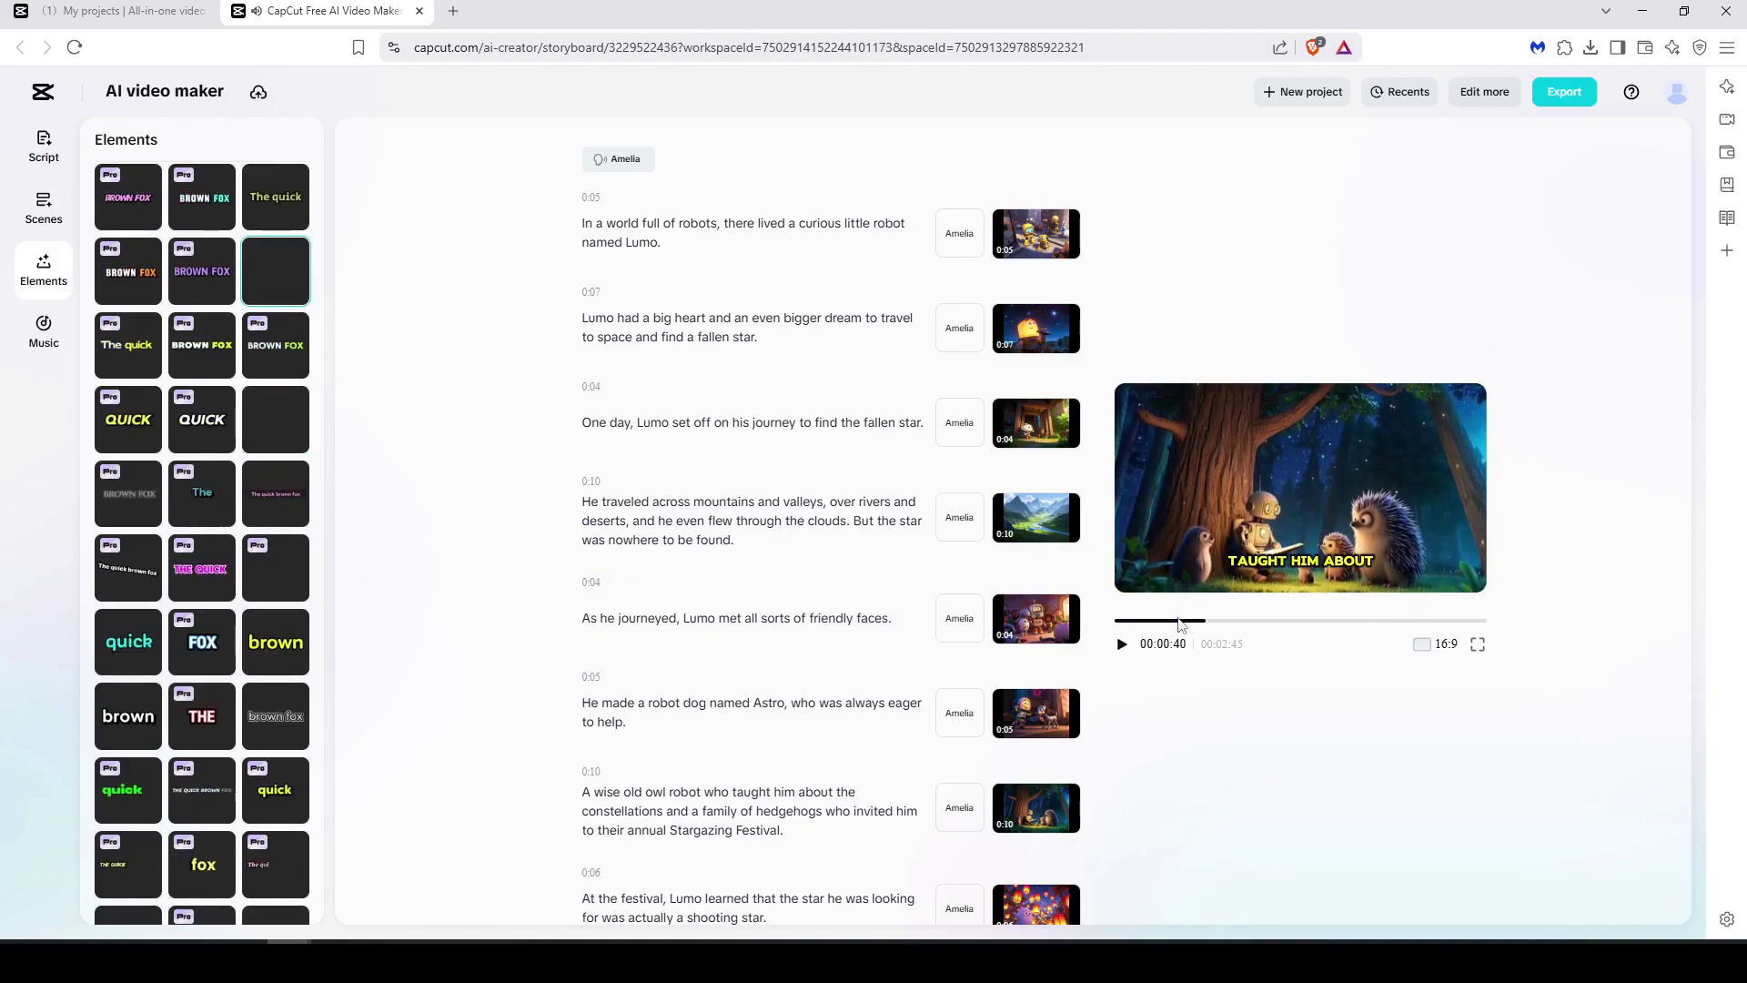
pyautogui.click(1123, 644)
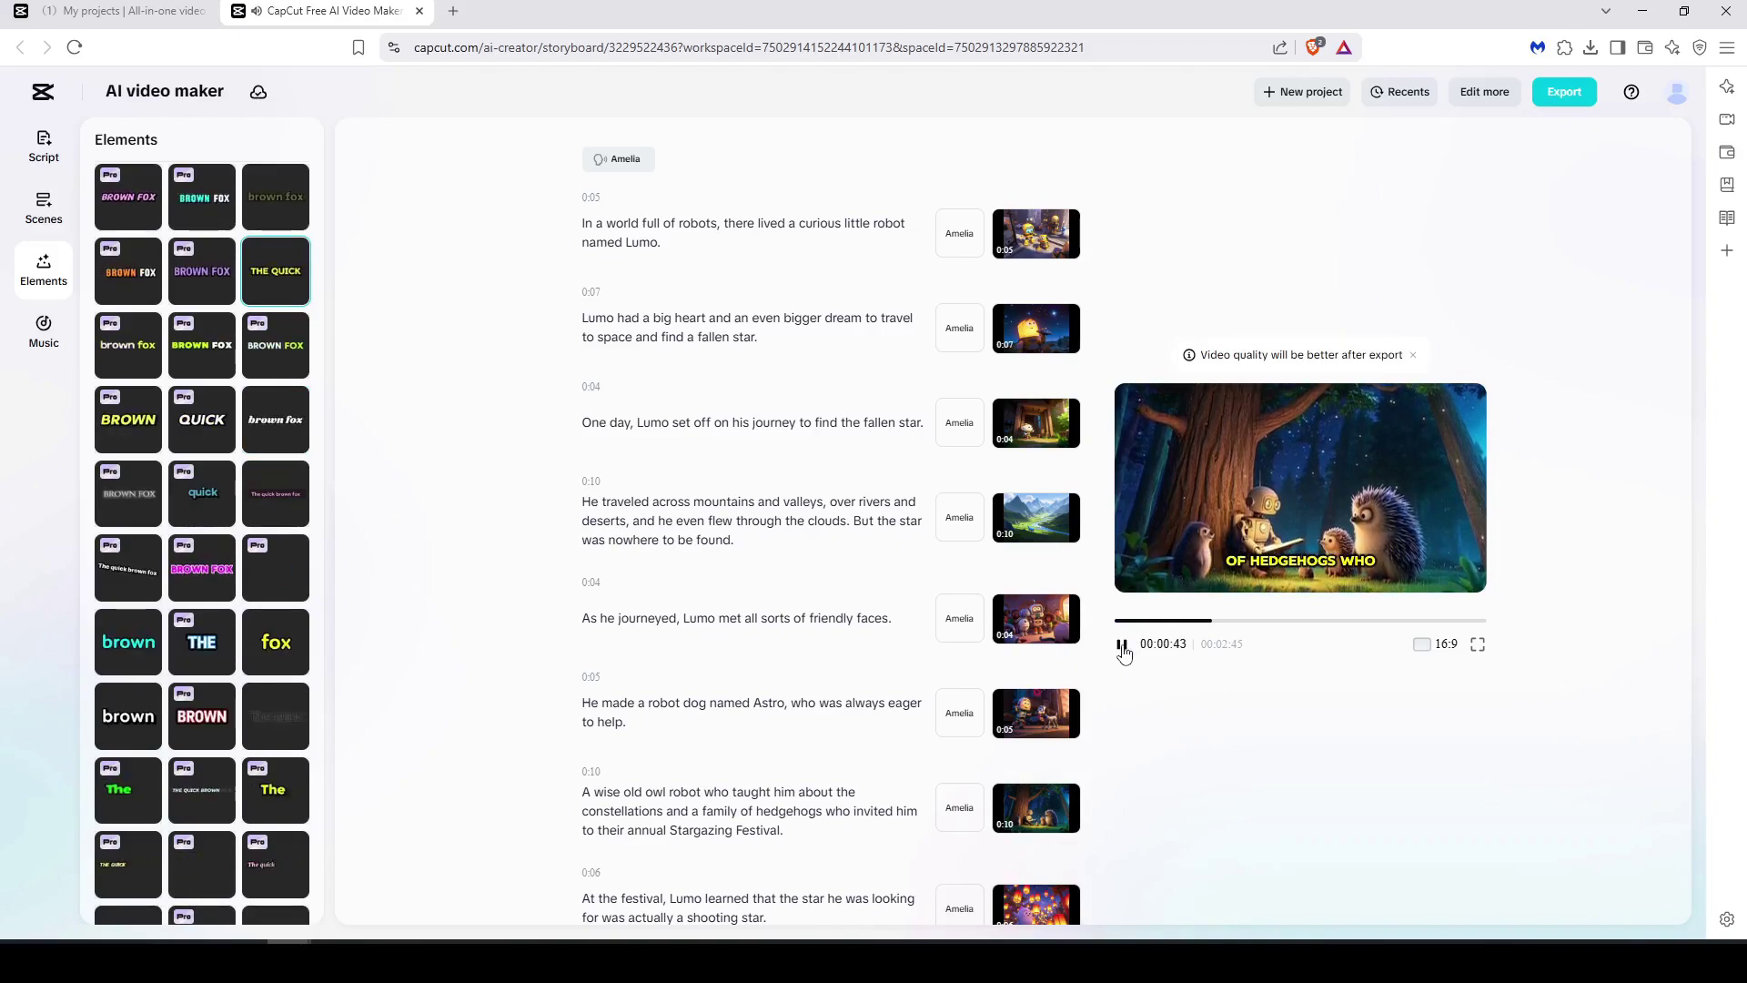
pyautogui.click(1123, 645)
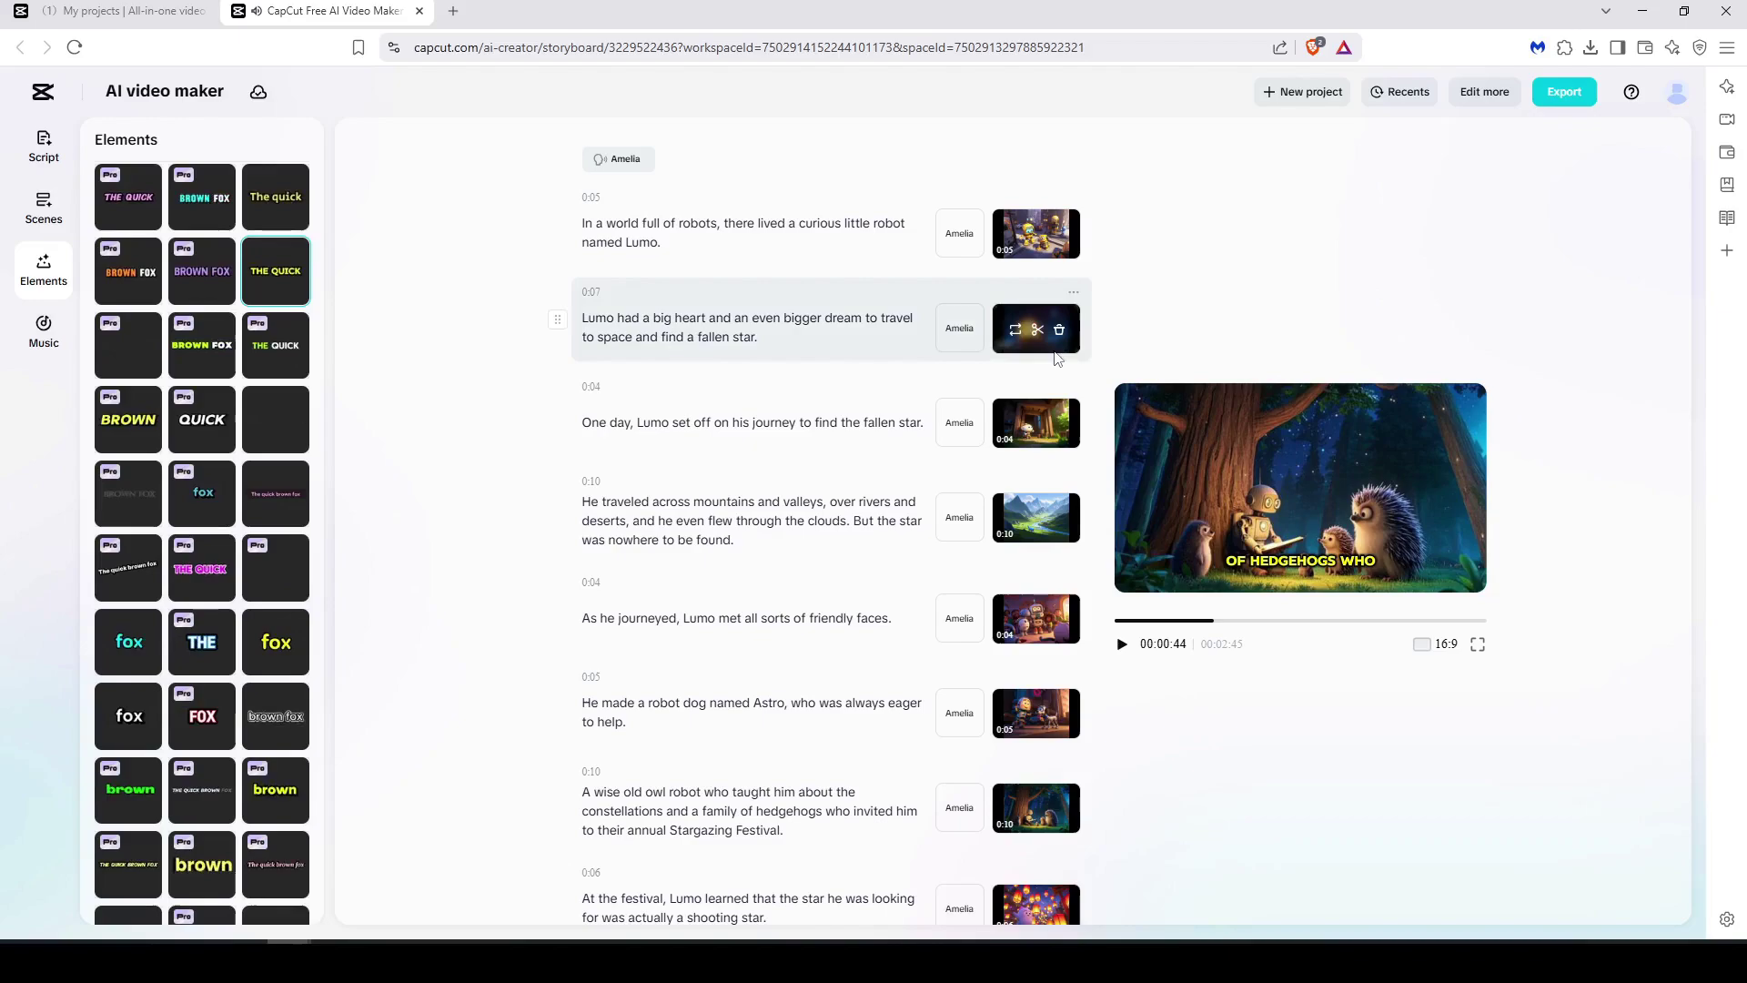
# In Scenes > Voice, replace the narration in all scenes with Amelia
pyautogui.click(623, 161)
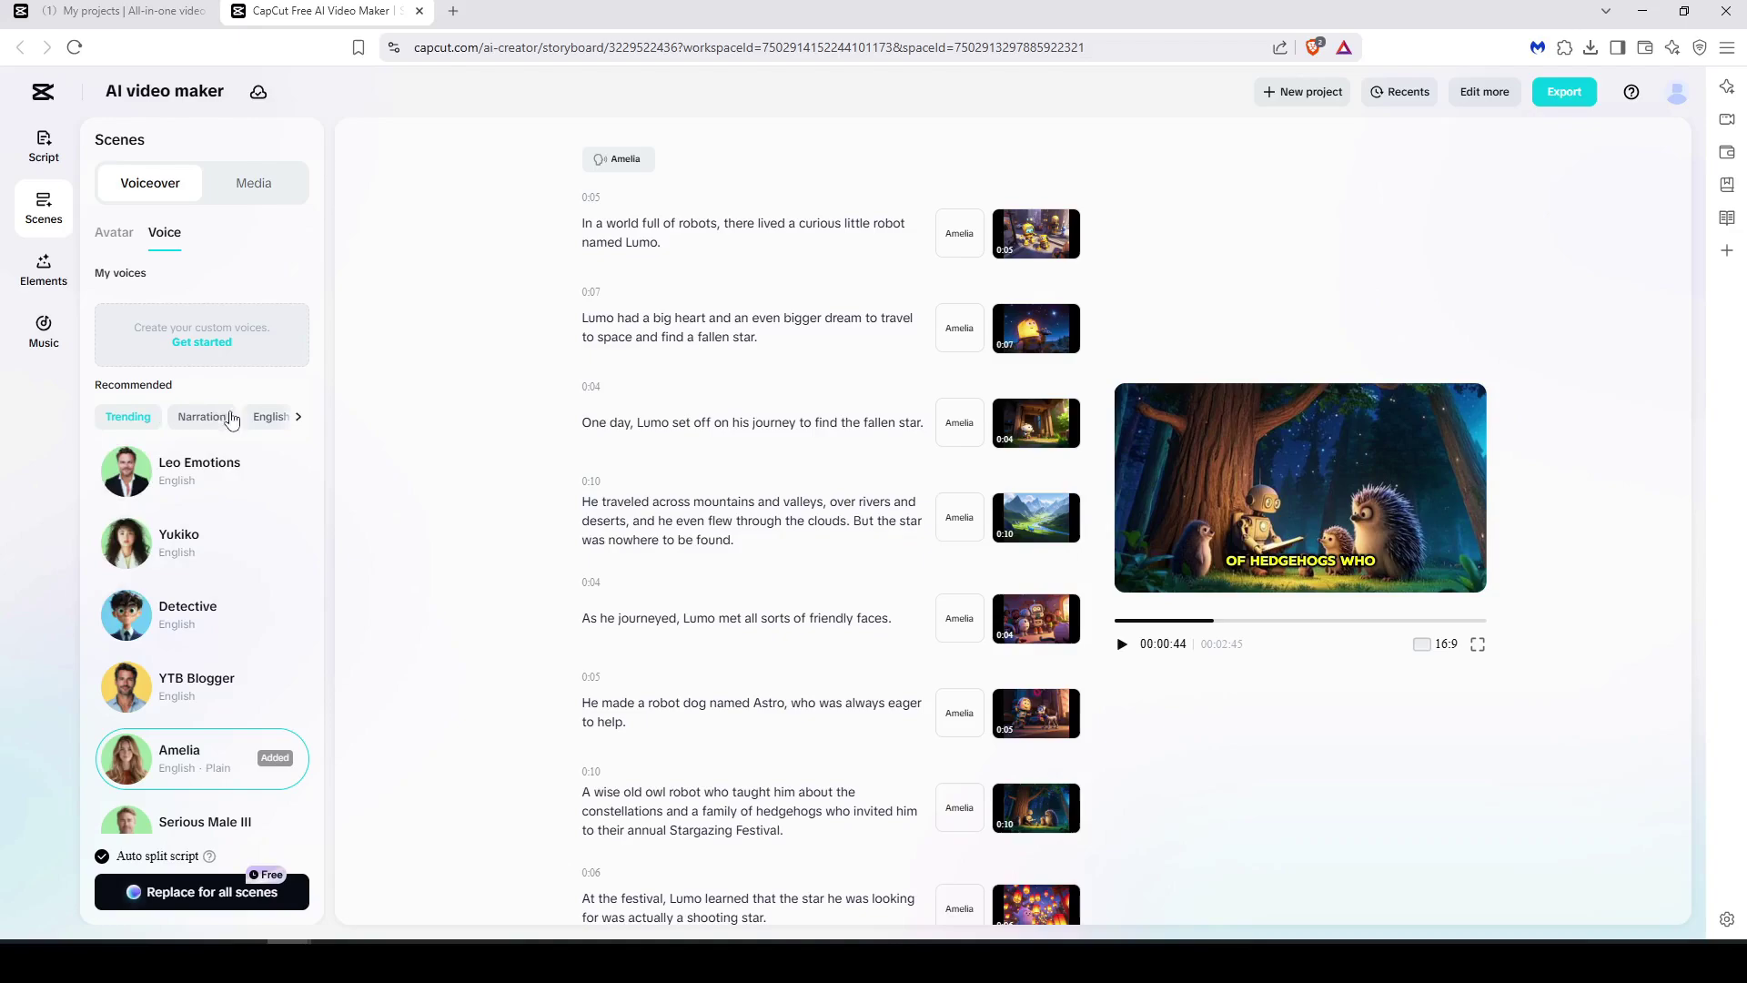
pyautogui.scroll(-10, 209, 546)
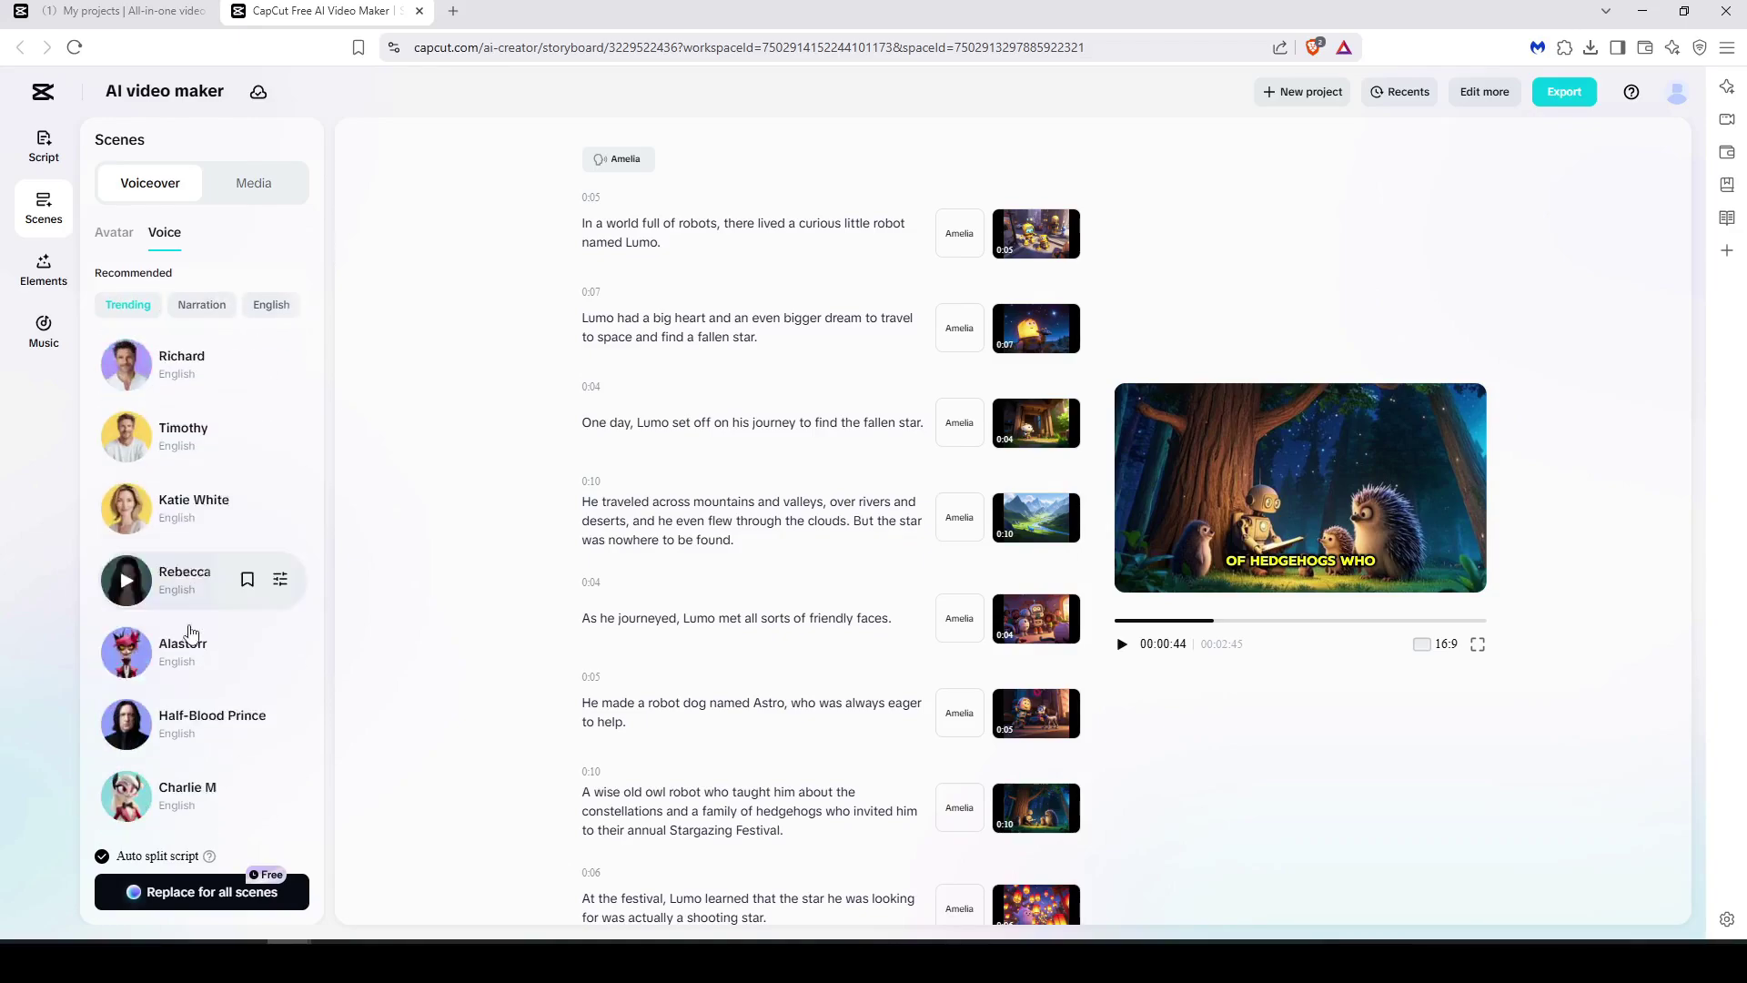
pyautogui.scroll(-1, 191, 632)
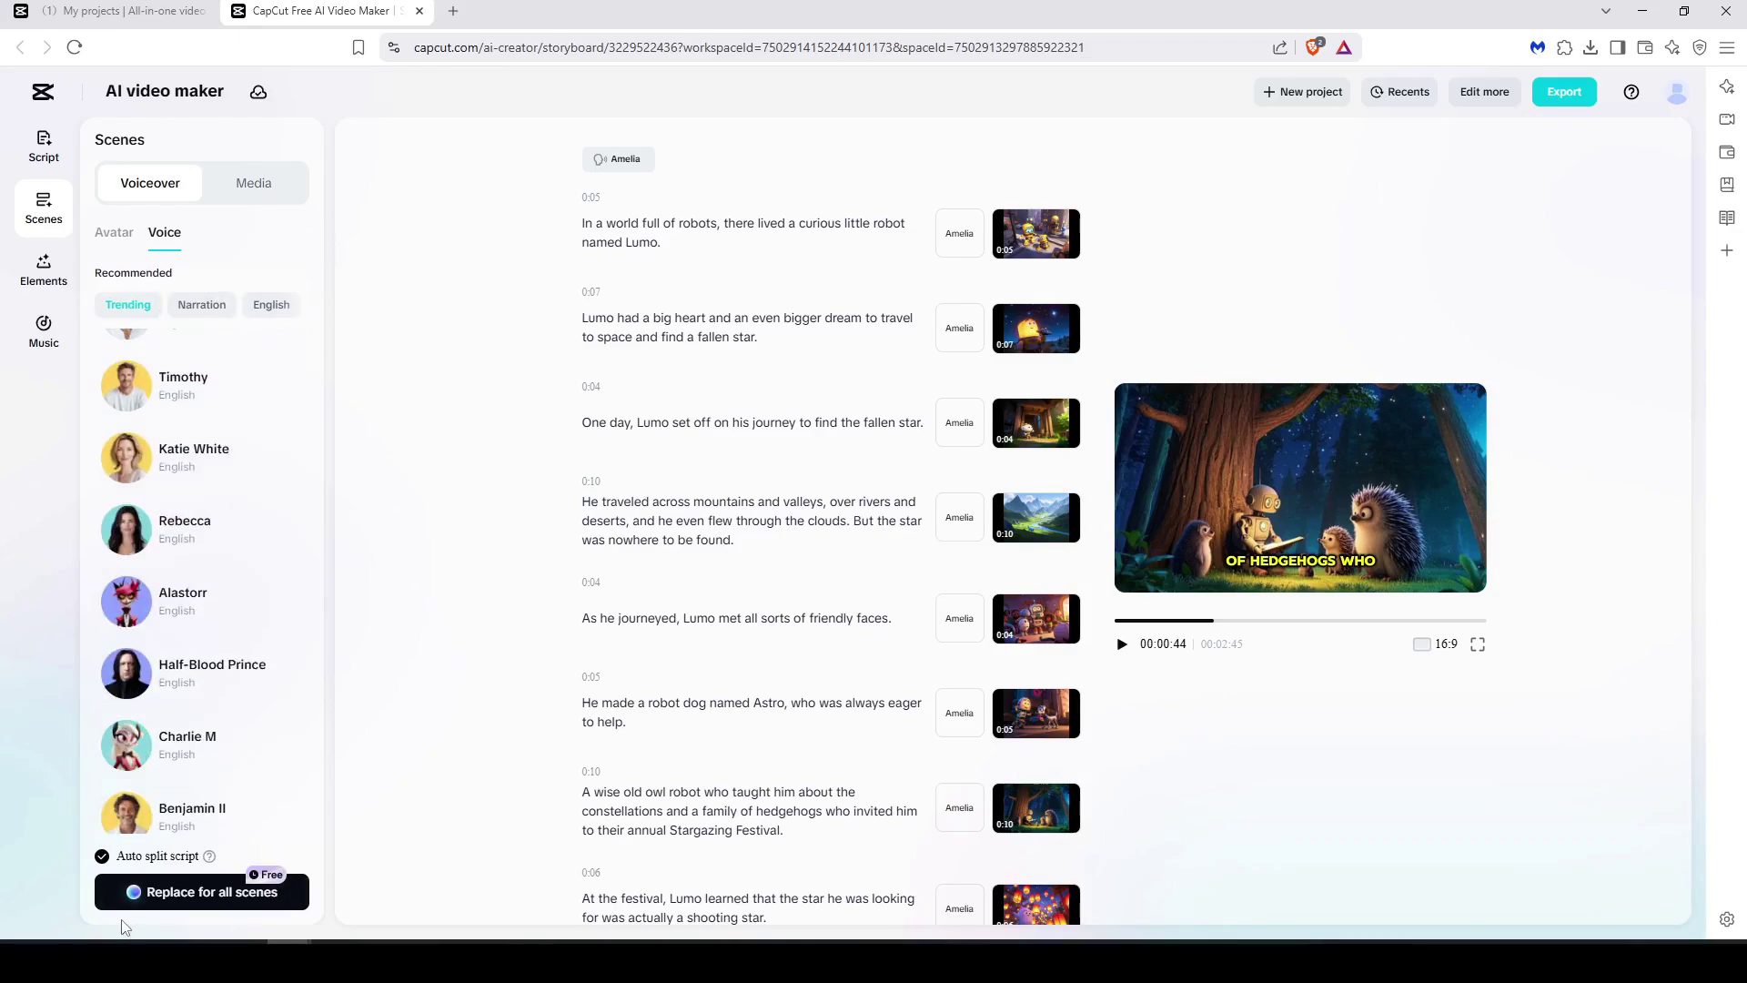
pyautogui.click(228, 910)
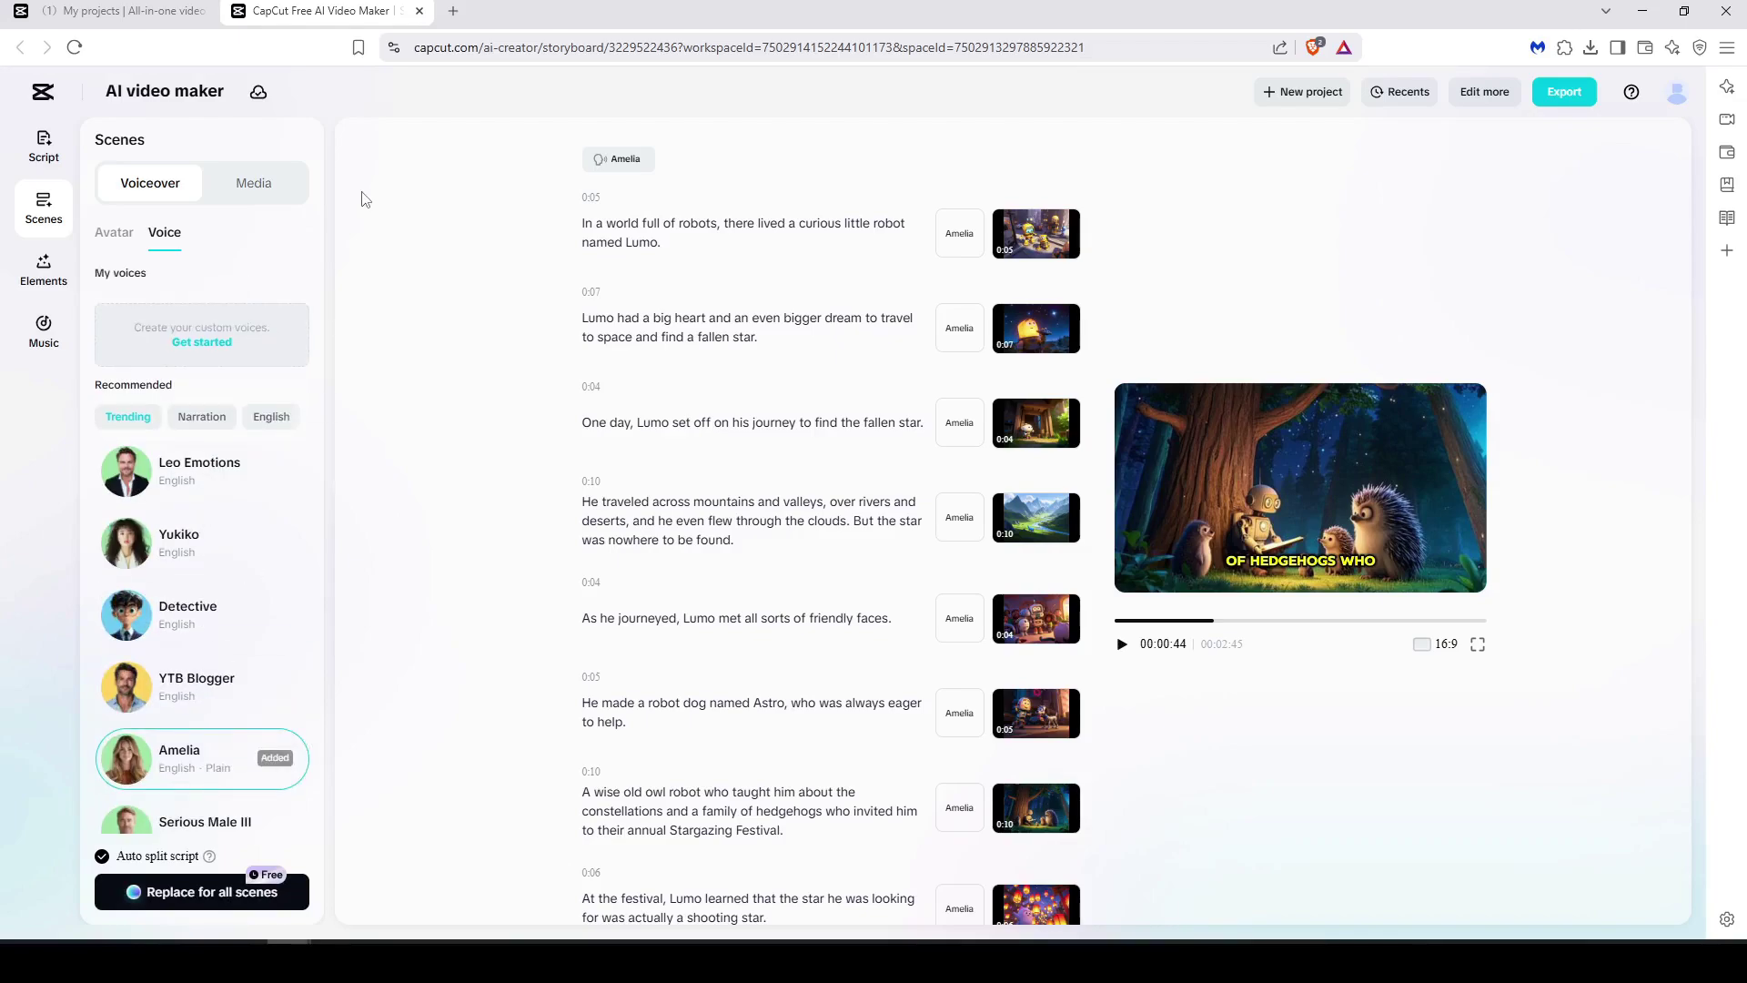
pyautogui.moveTo(1023, 535)
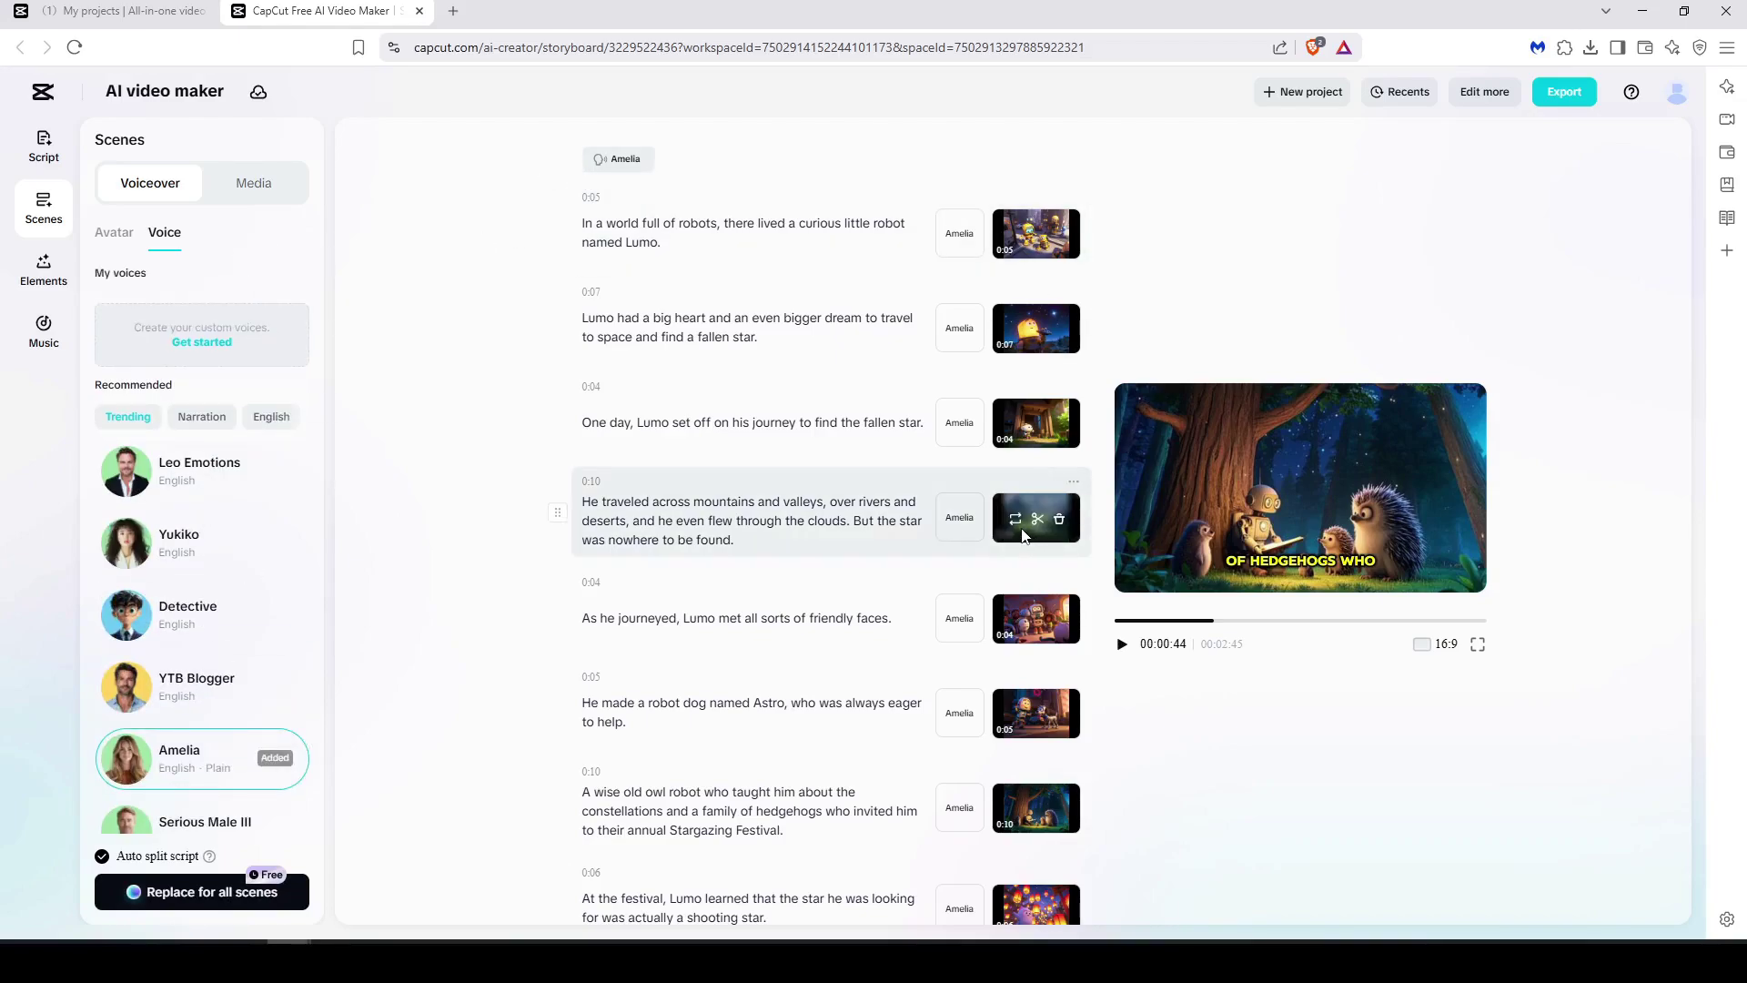
pyautogui.click(794, 521)
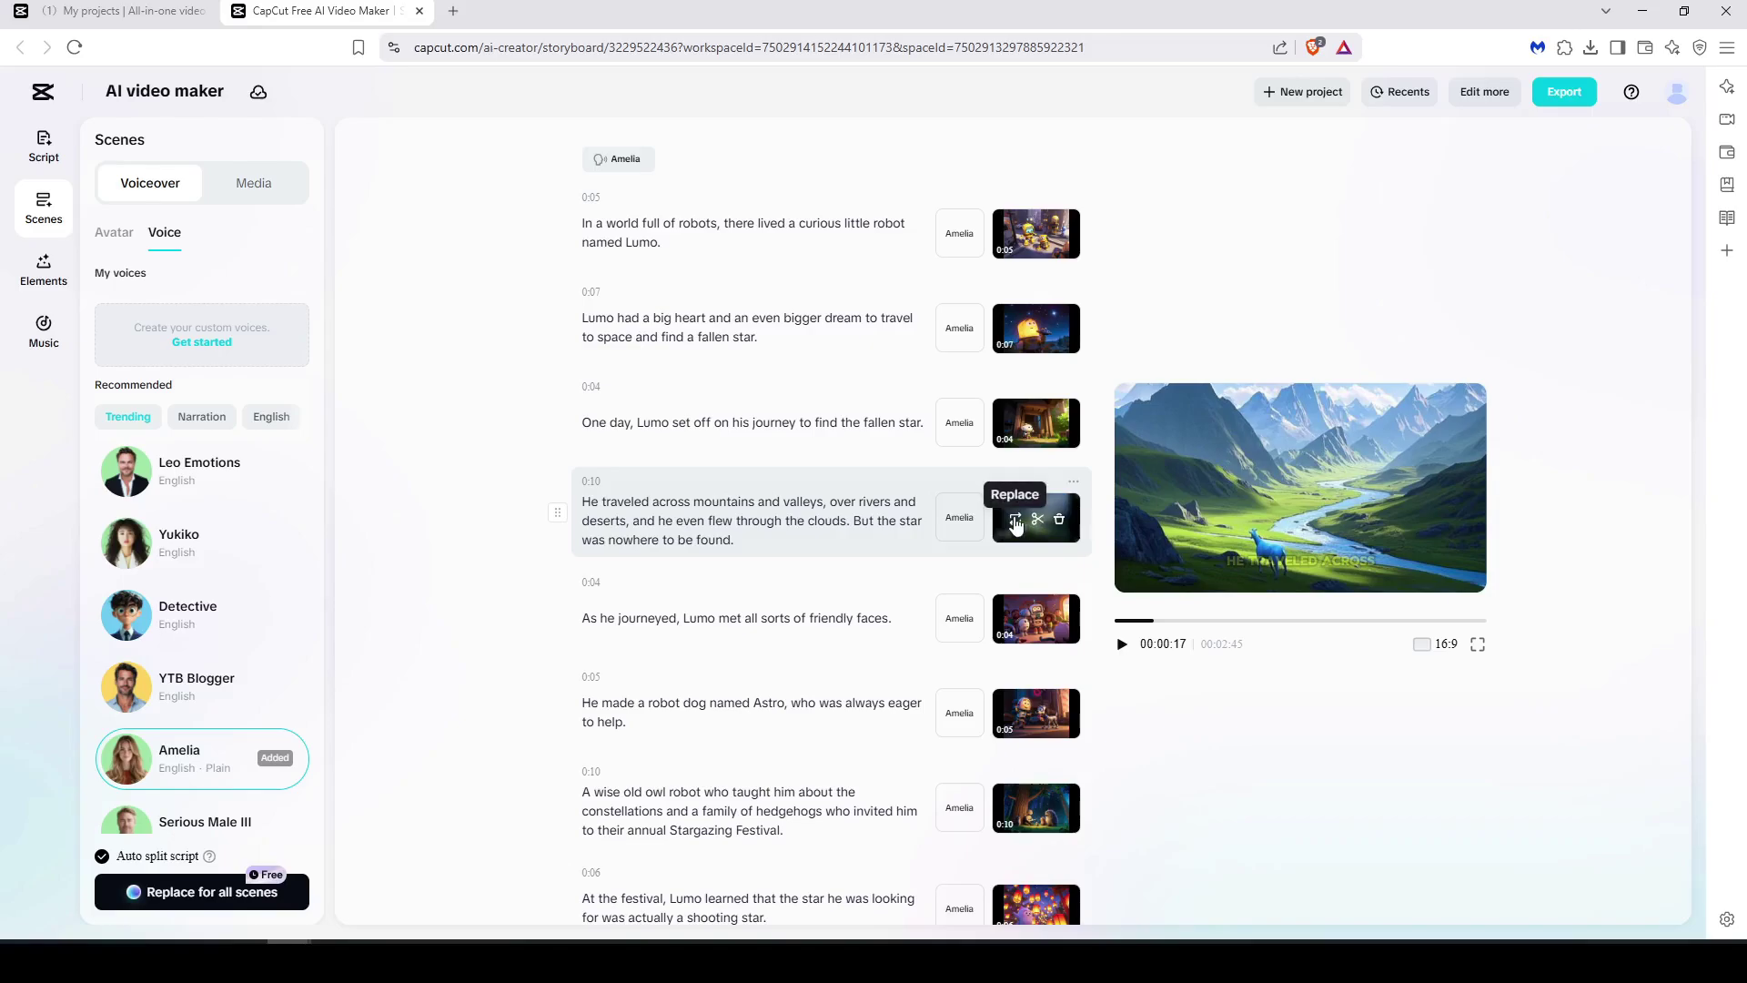
pyautogui.click(1016, 522)
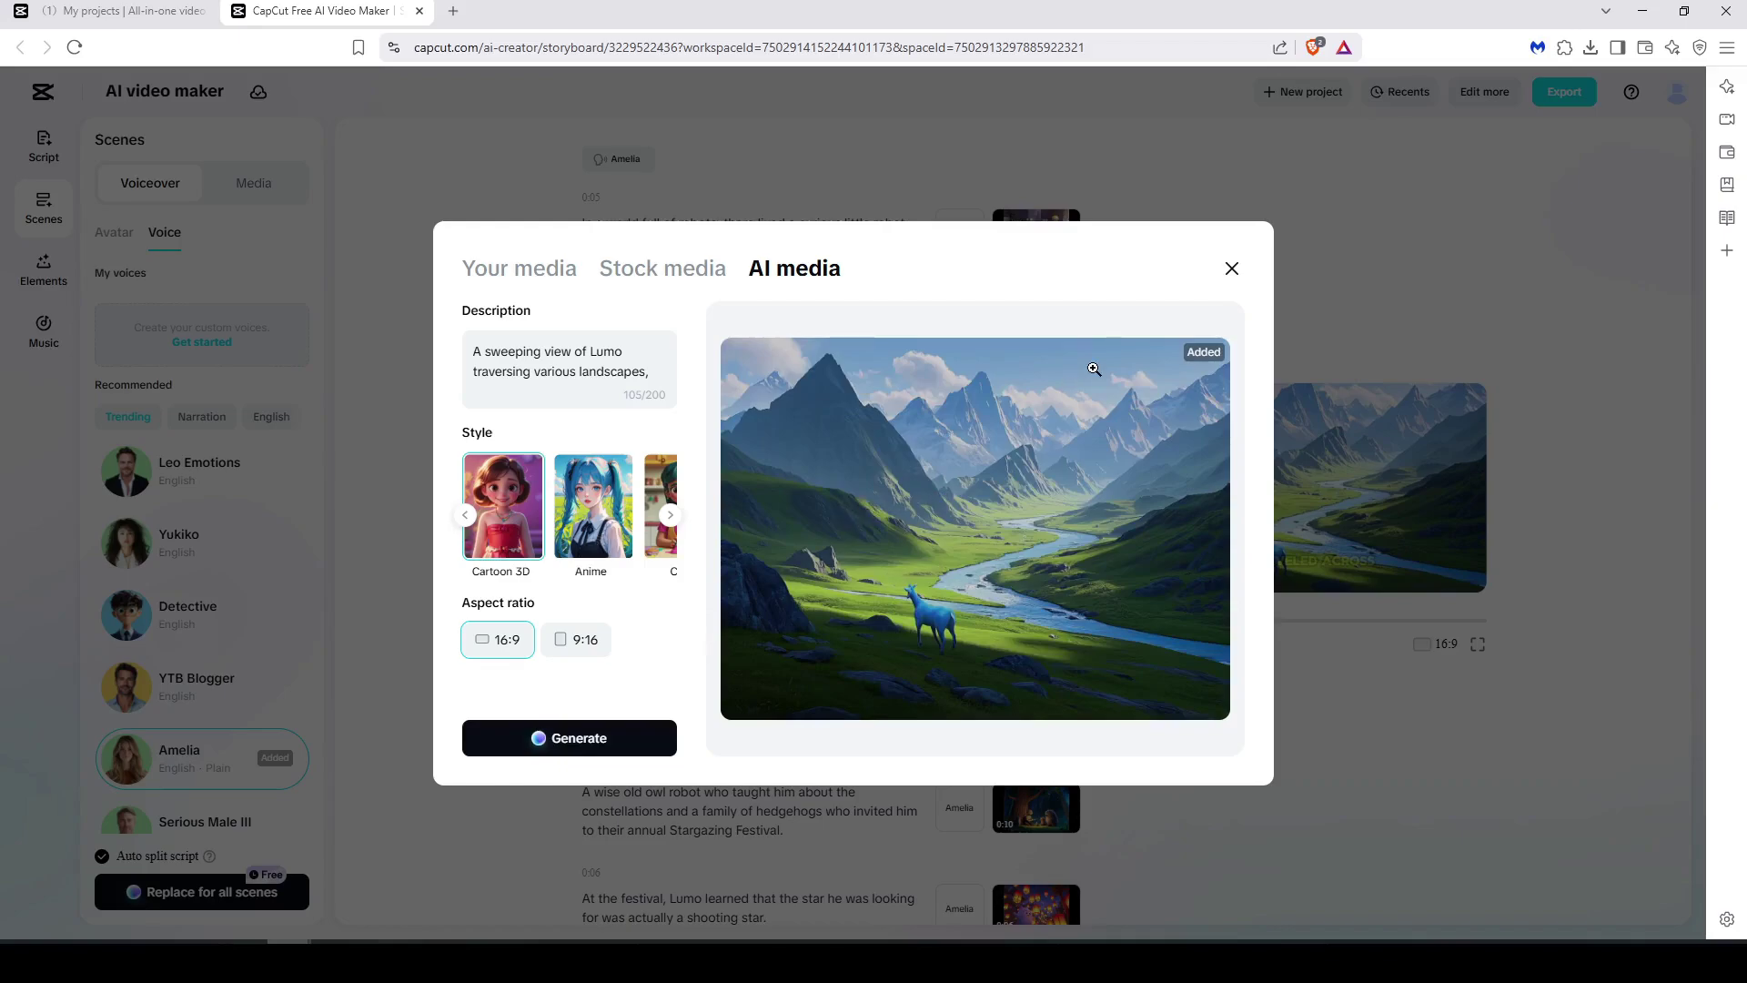
pyautogui.click(1232, 269)
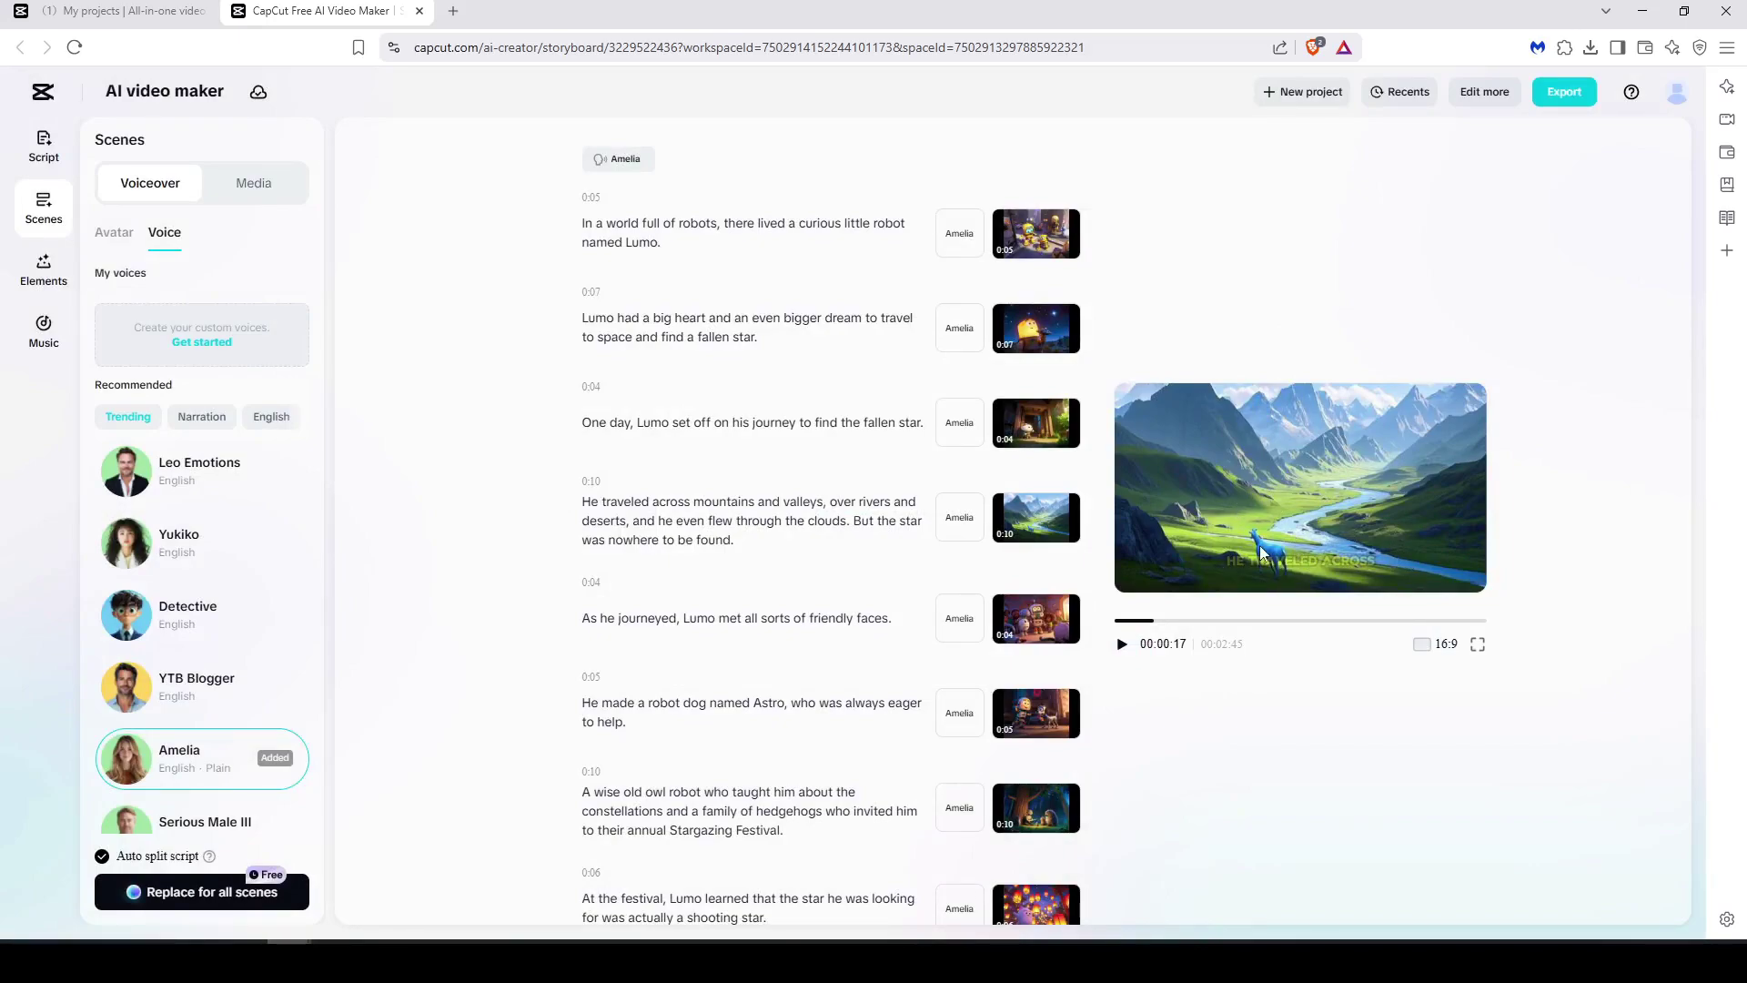
# Switch the aspect ratio from 16:9 to 9:16 and play the preview to 00:00:44
pyautogui.click(1447, 646)
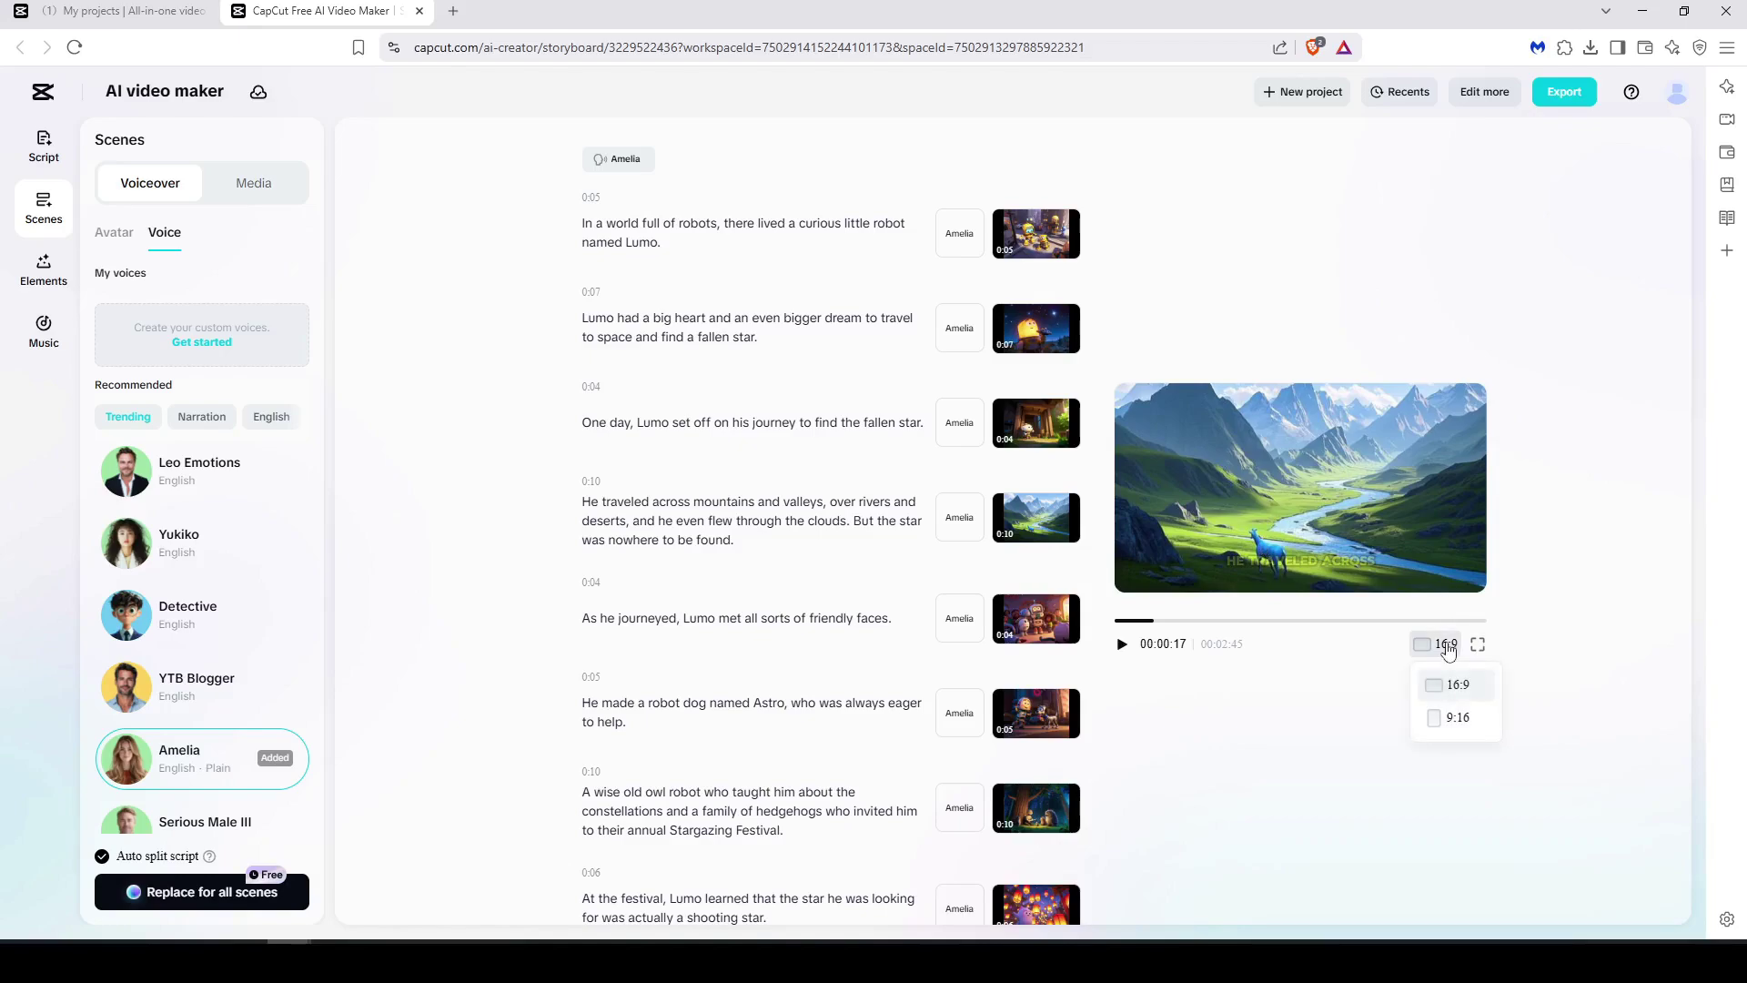
pyautogui.click(1457, 722)
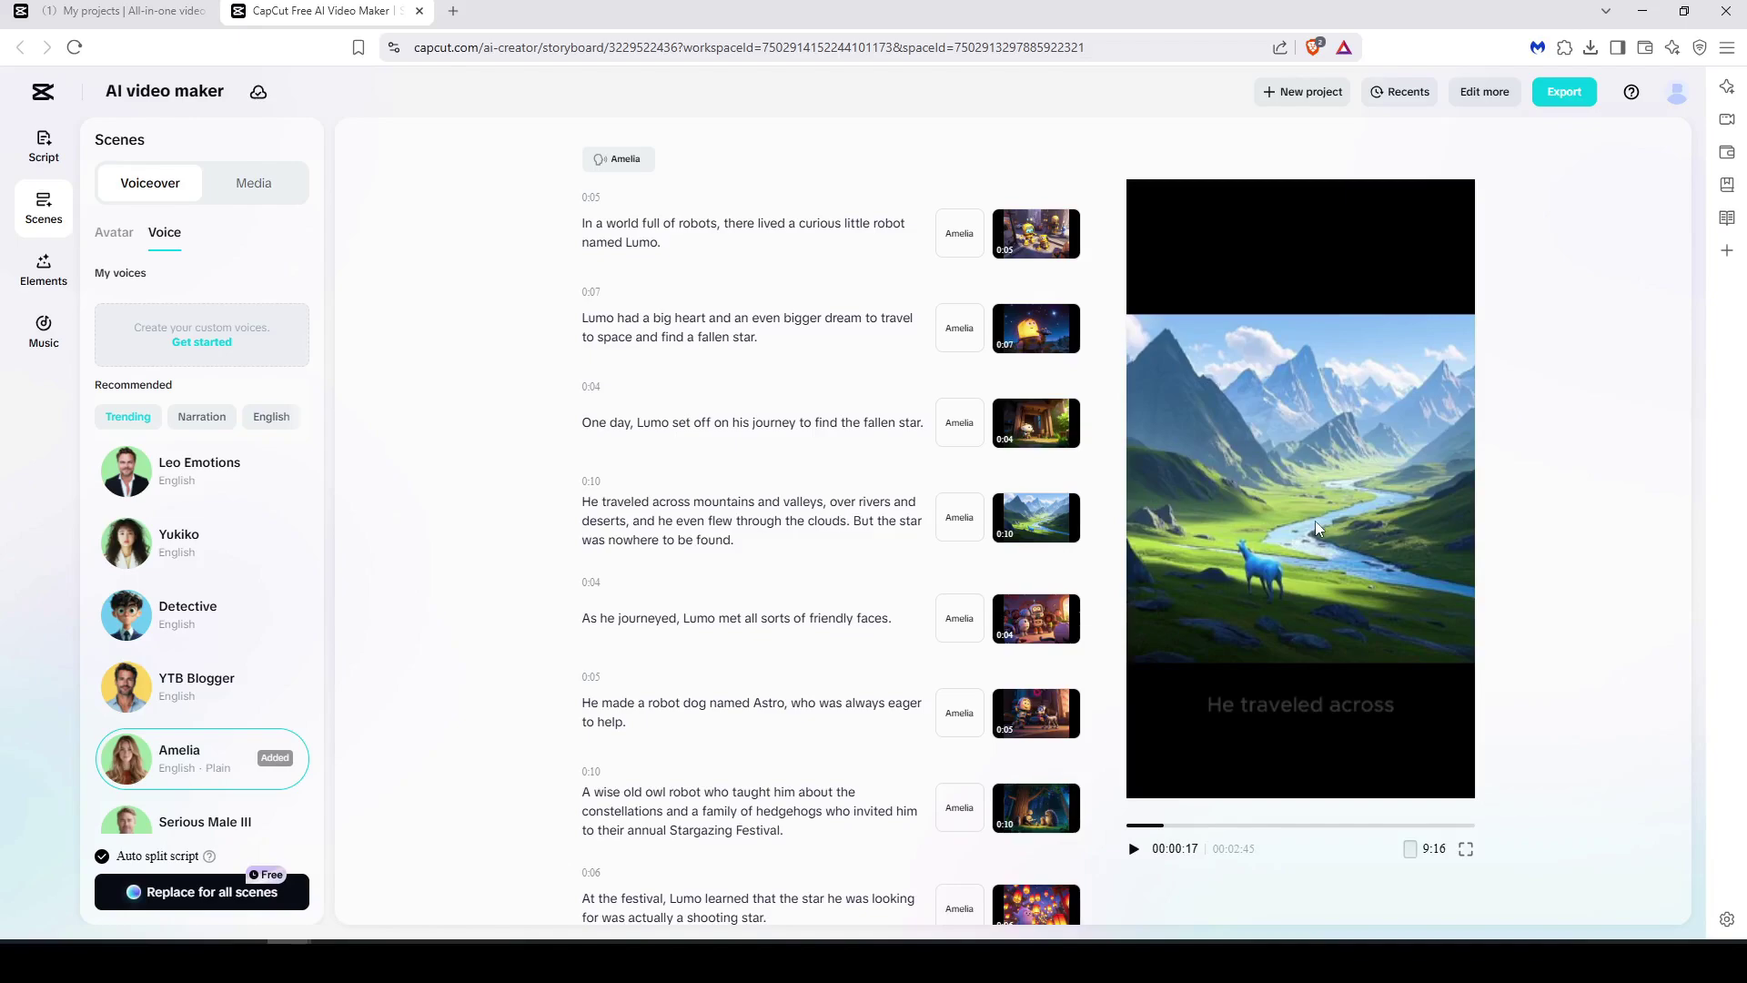
pyautogui.click(1137, 849)
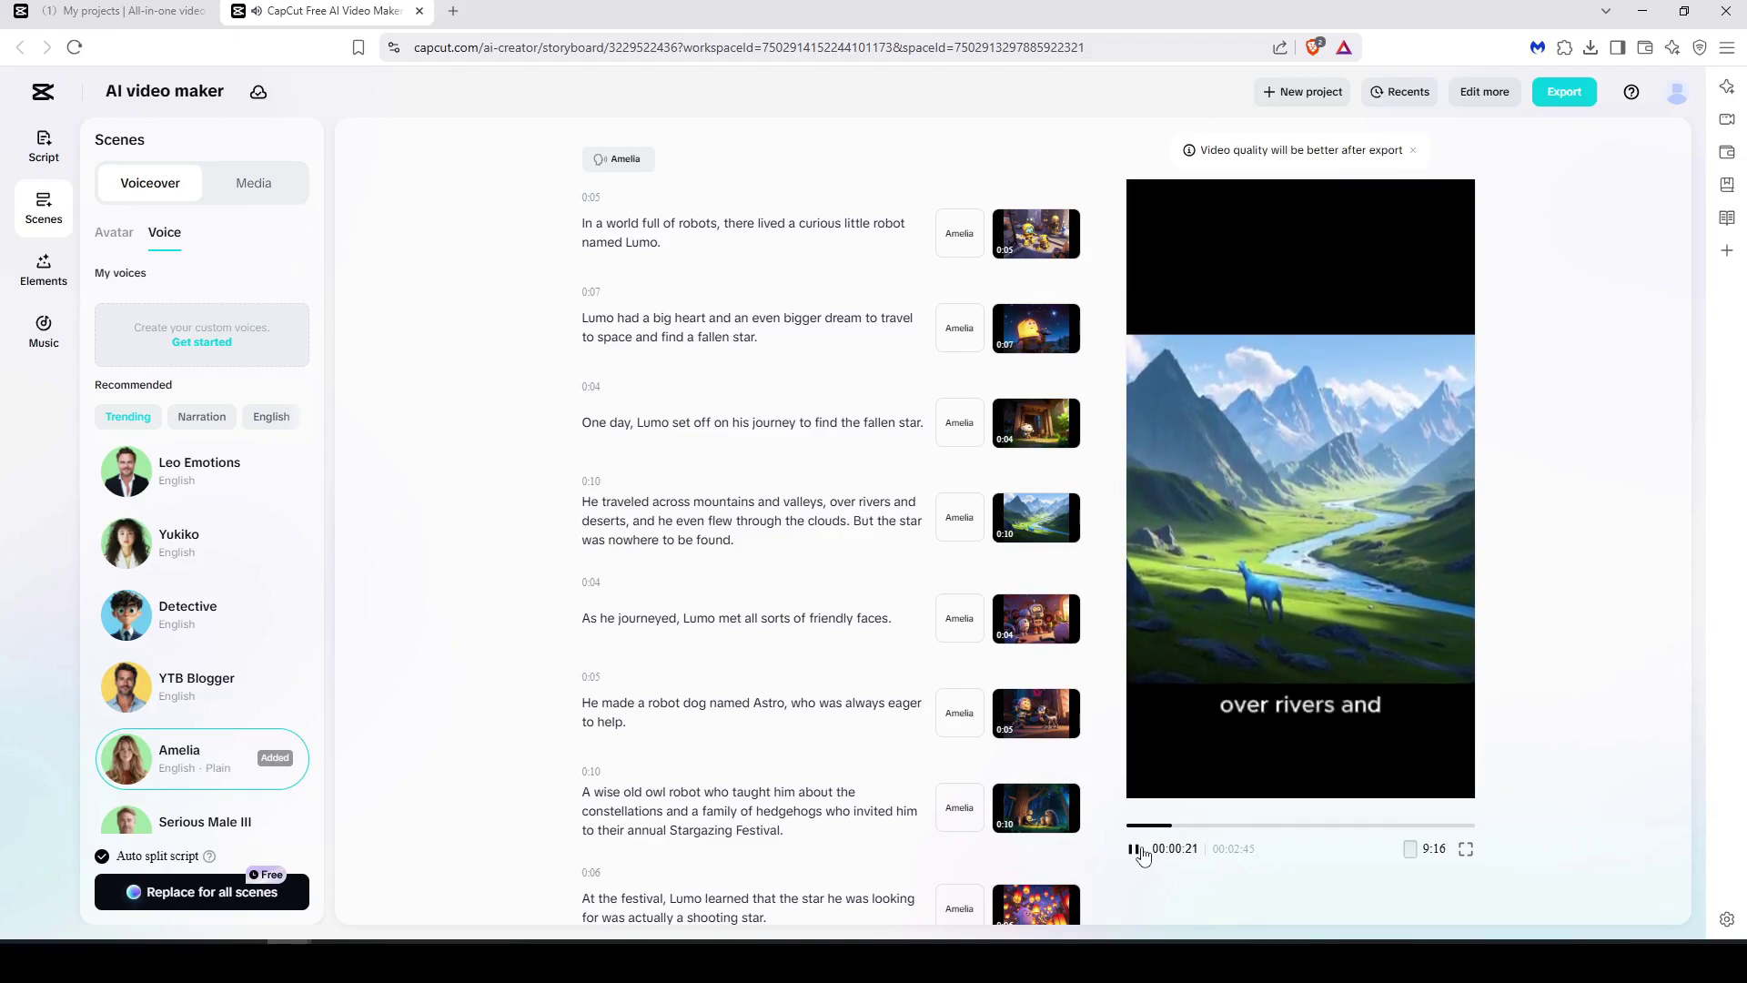
pyautogui.click(1201, 825)
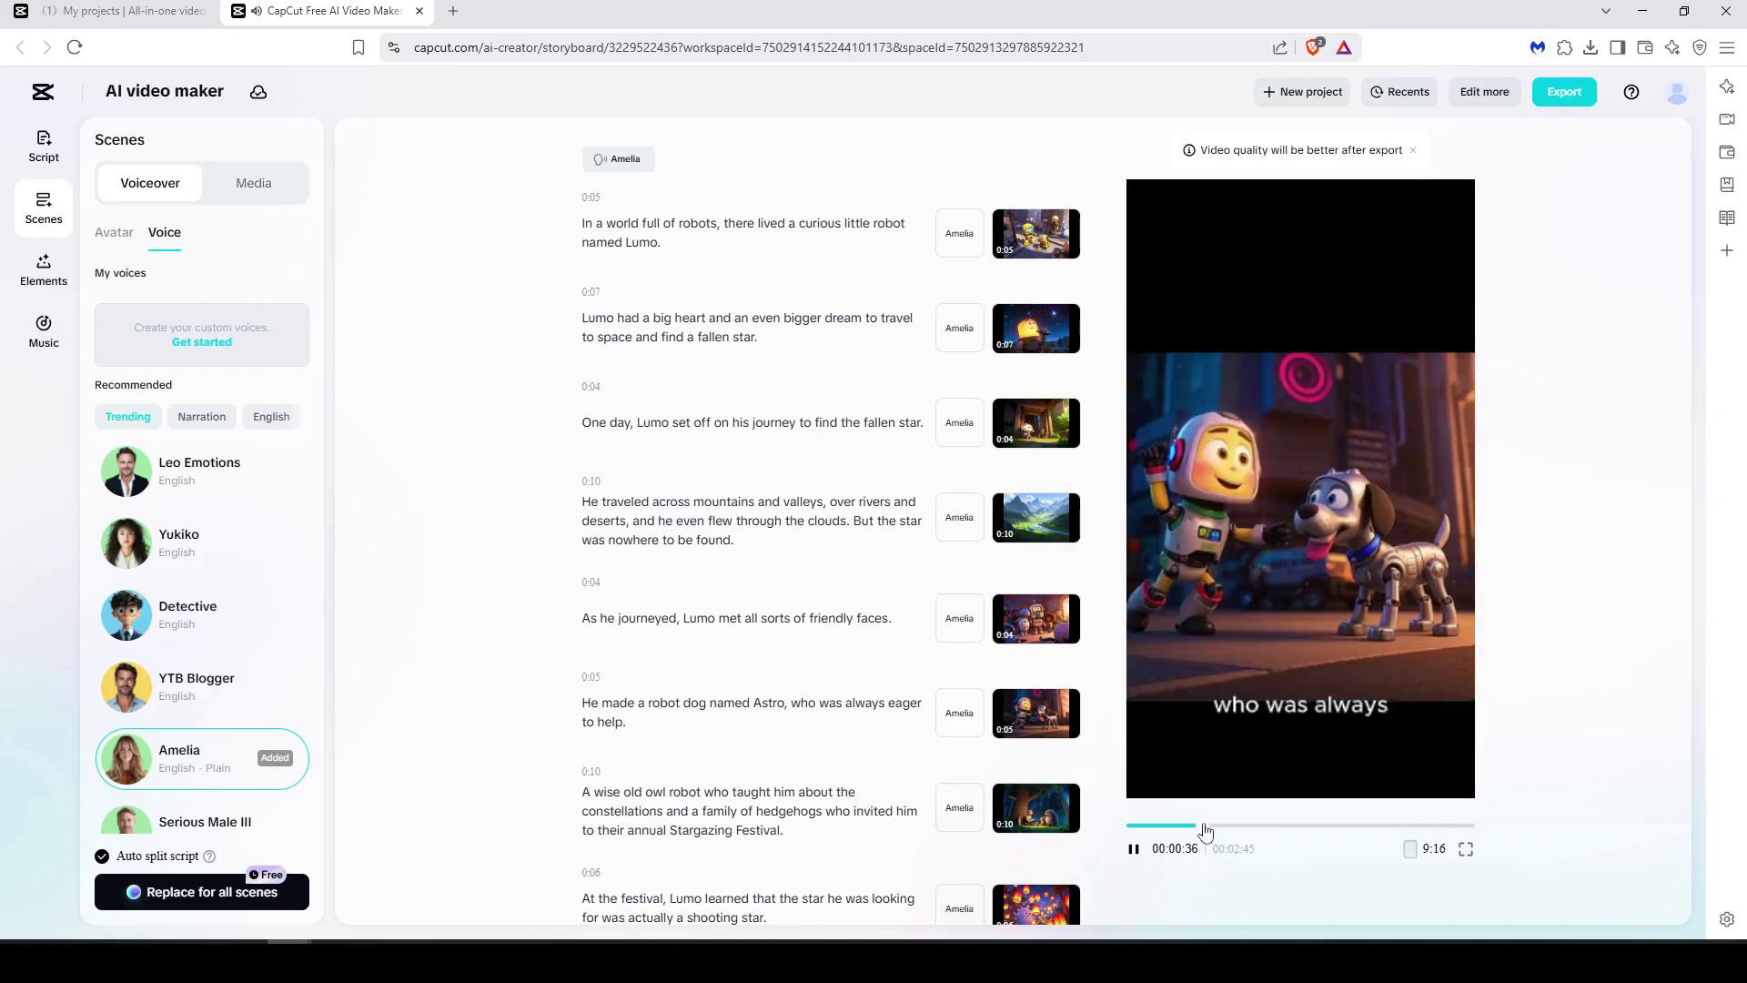
pyautogui.click(1134, 849)
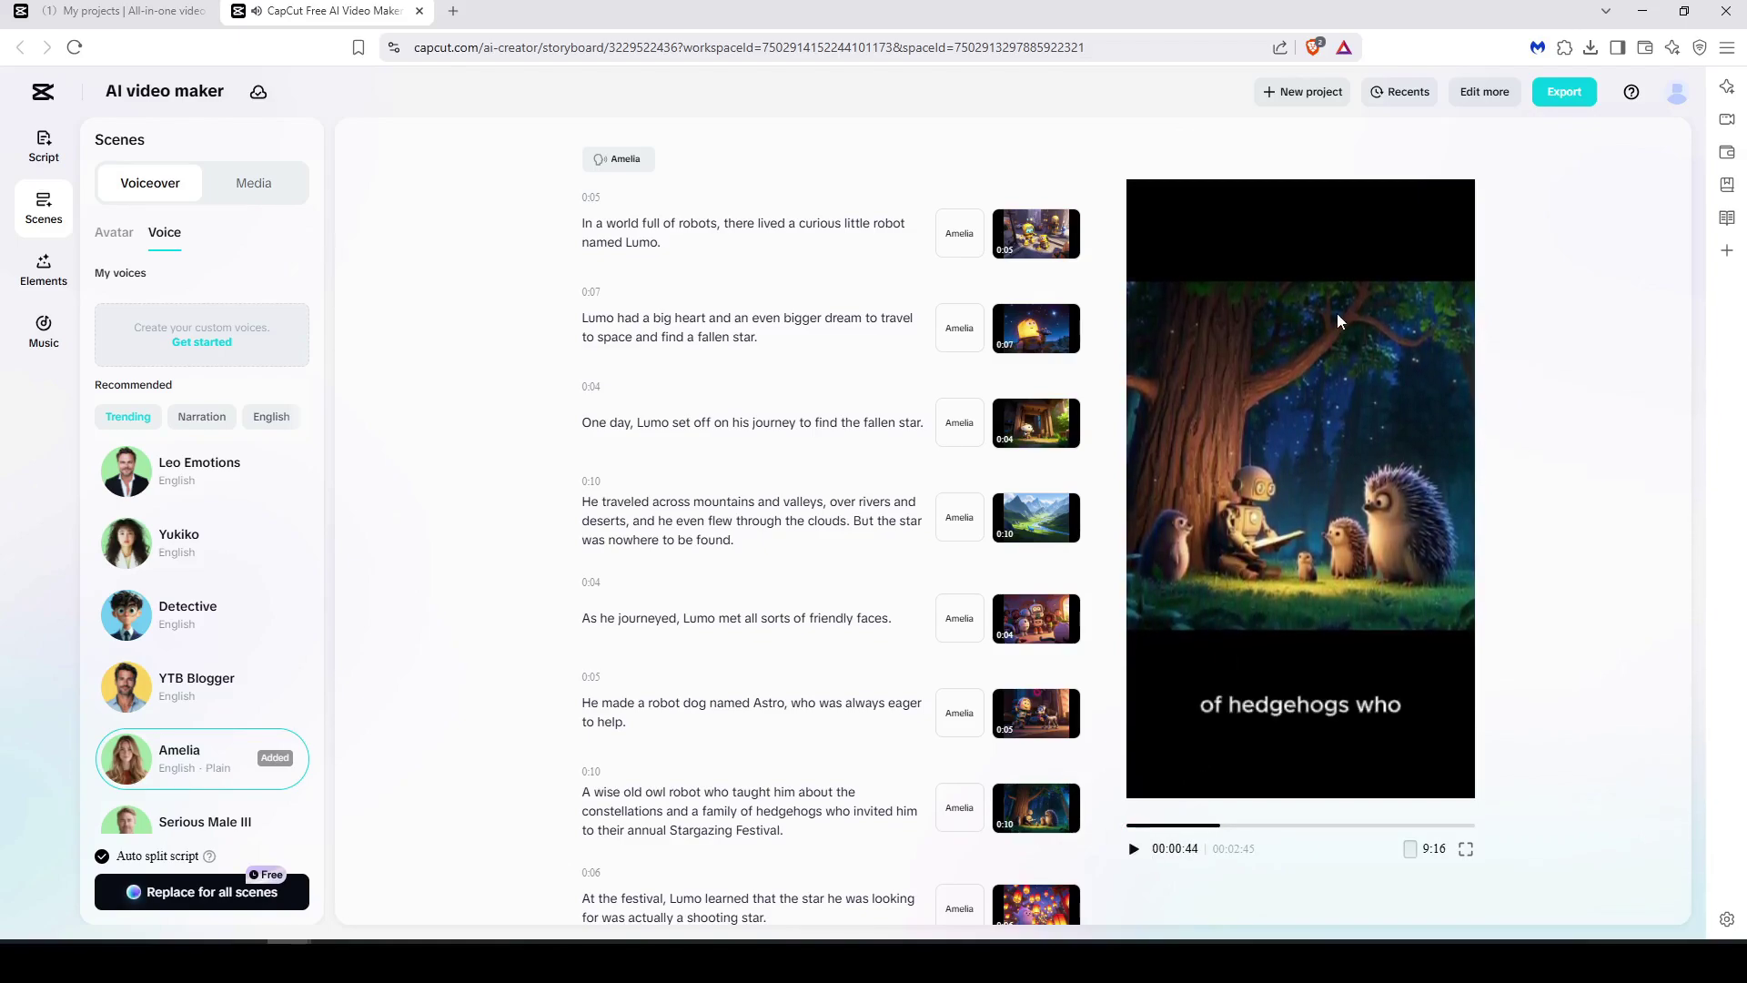
# Open the Export settings and review resolution and frame rate, keeping 720p, mp4 and 24fps
pyautogui.click(1565, 92)
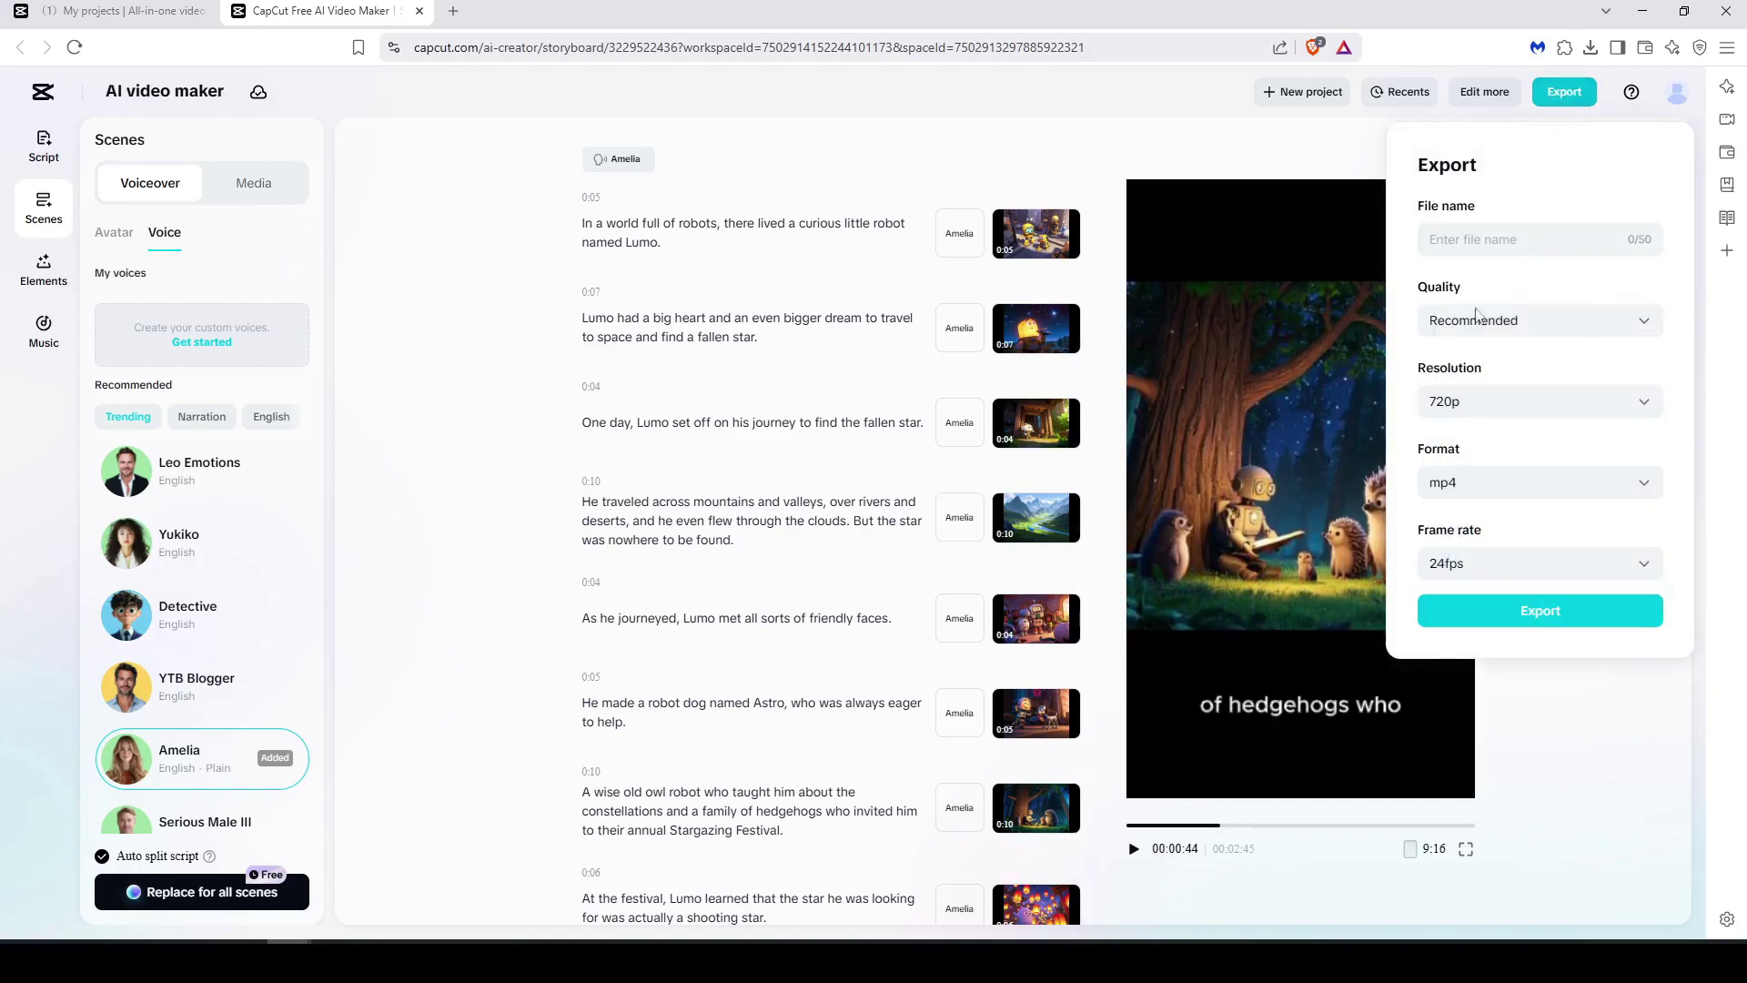
pyautogui.click(1553, 407)
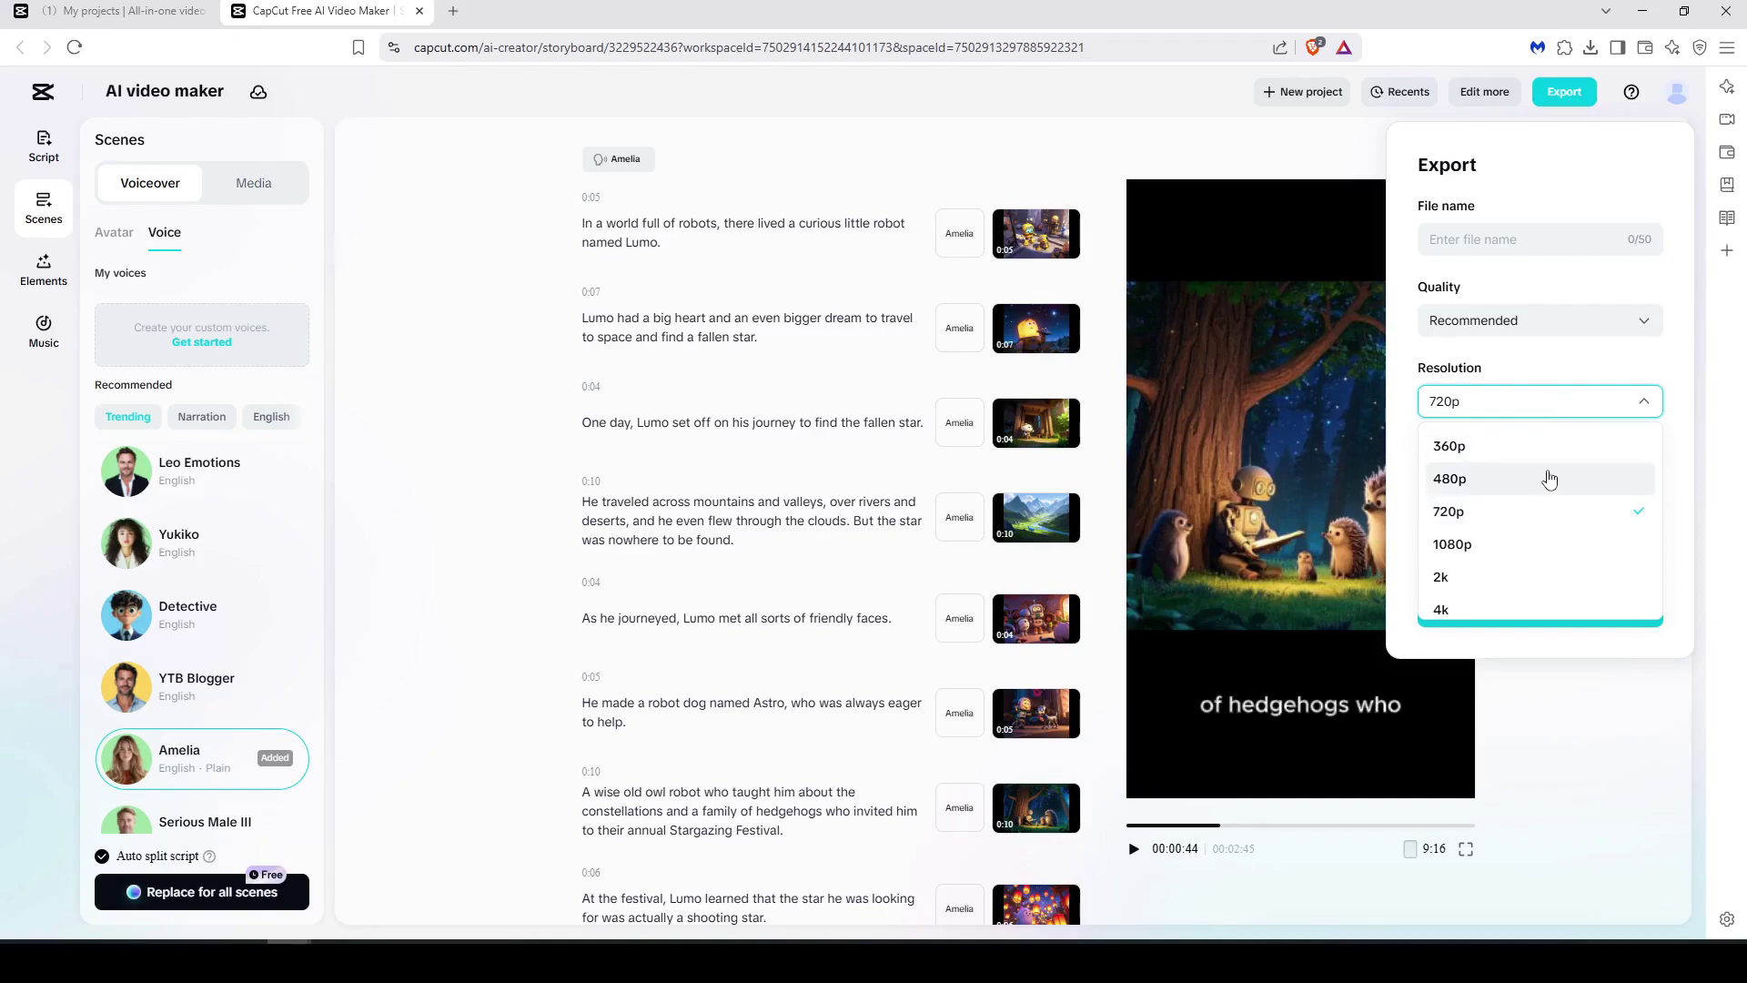
pyautogui.scroll(-1, 1547, 478)
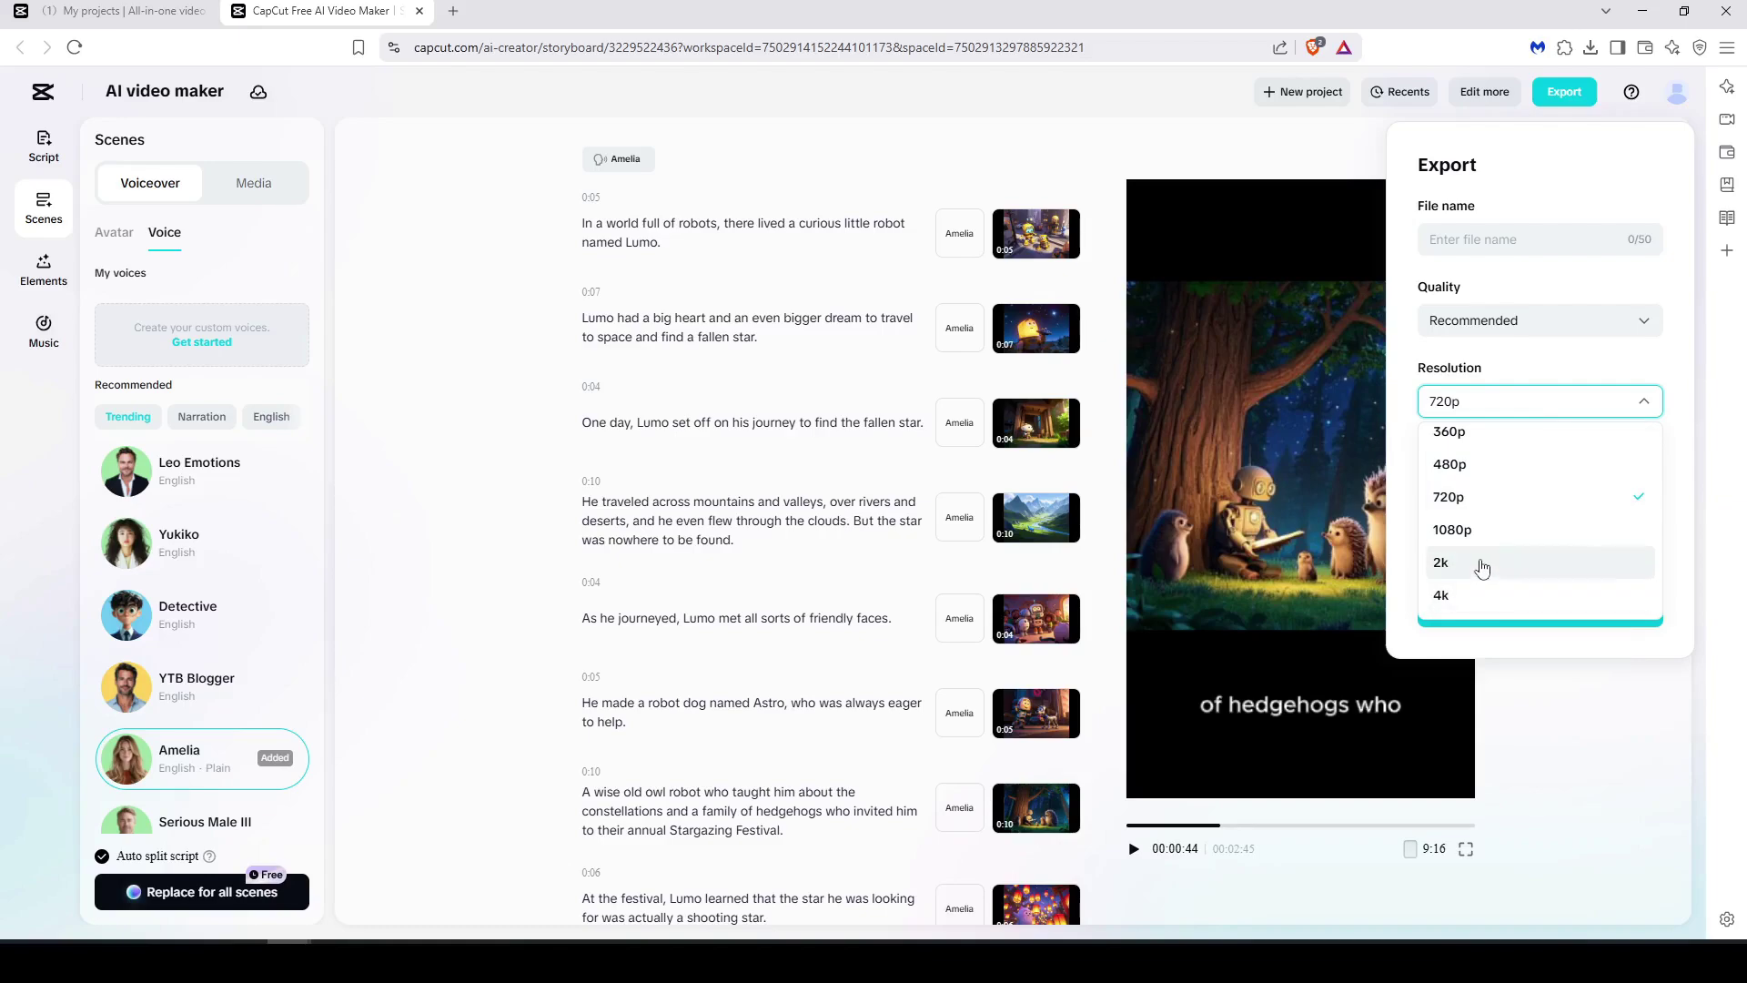
pyautogui.click(1583, 408)
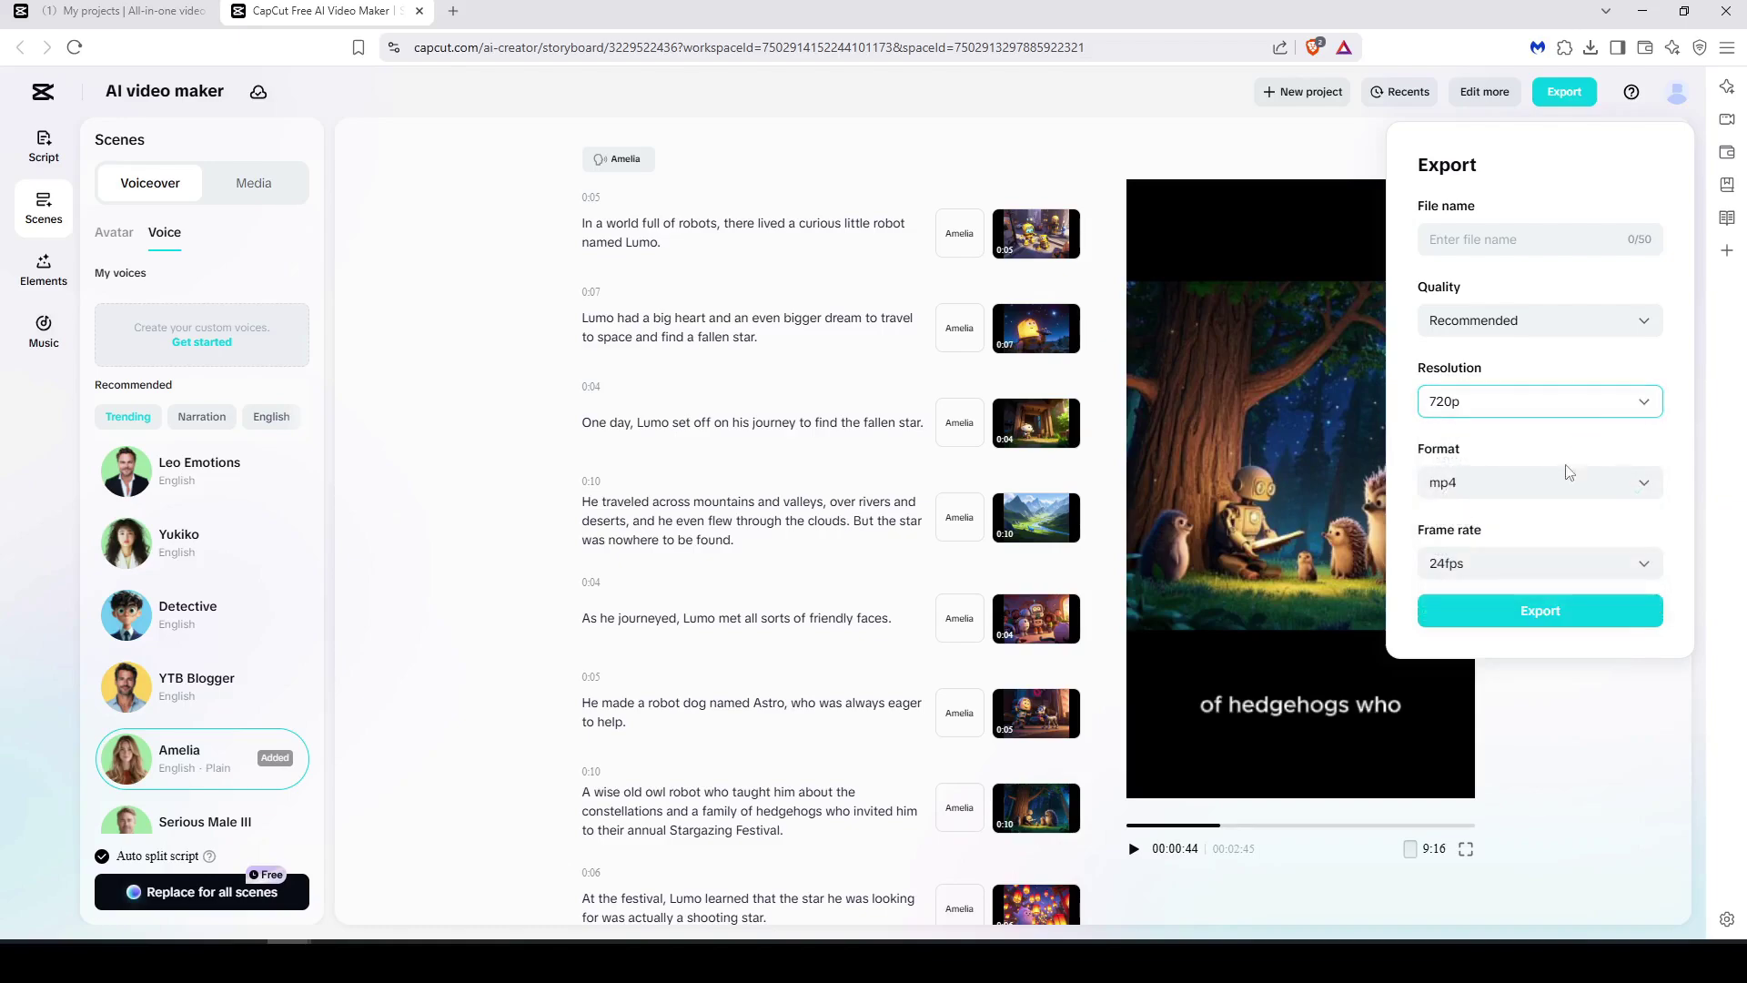
pyautogui.click(1534, 569)
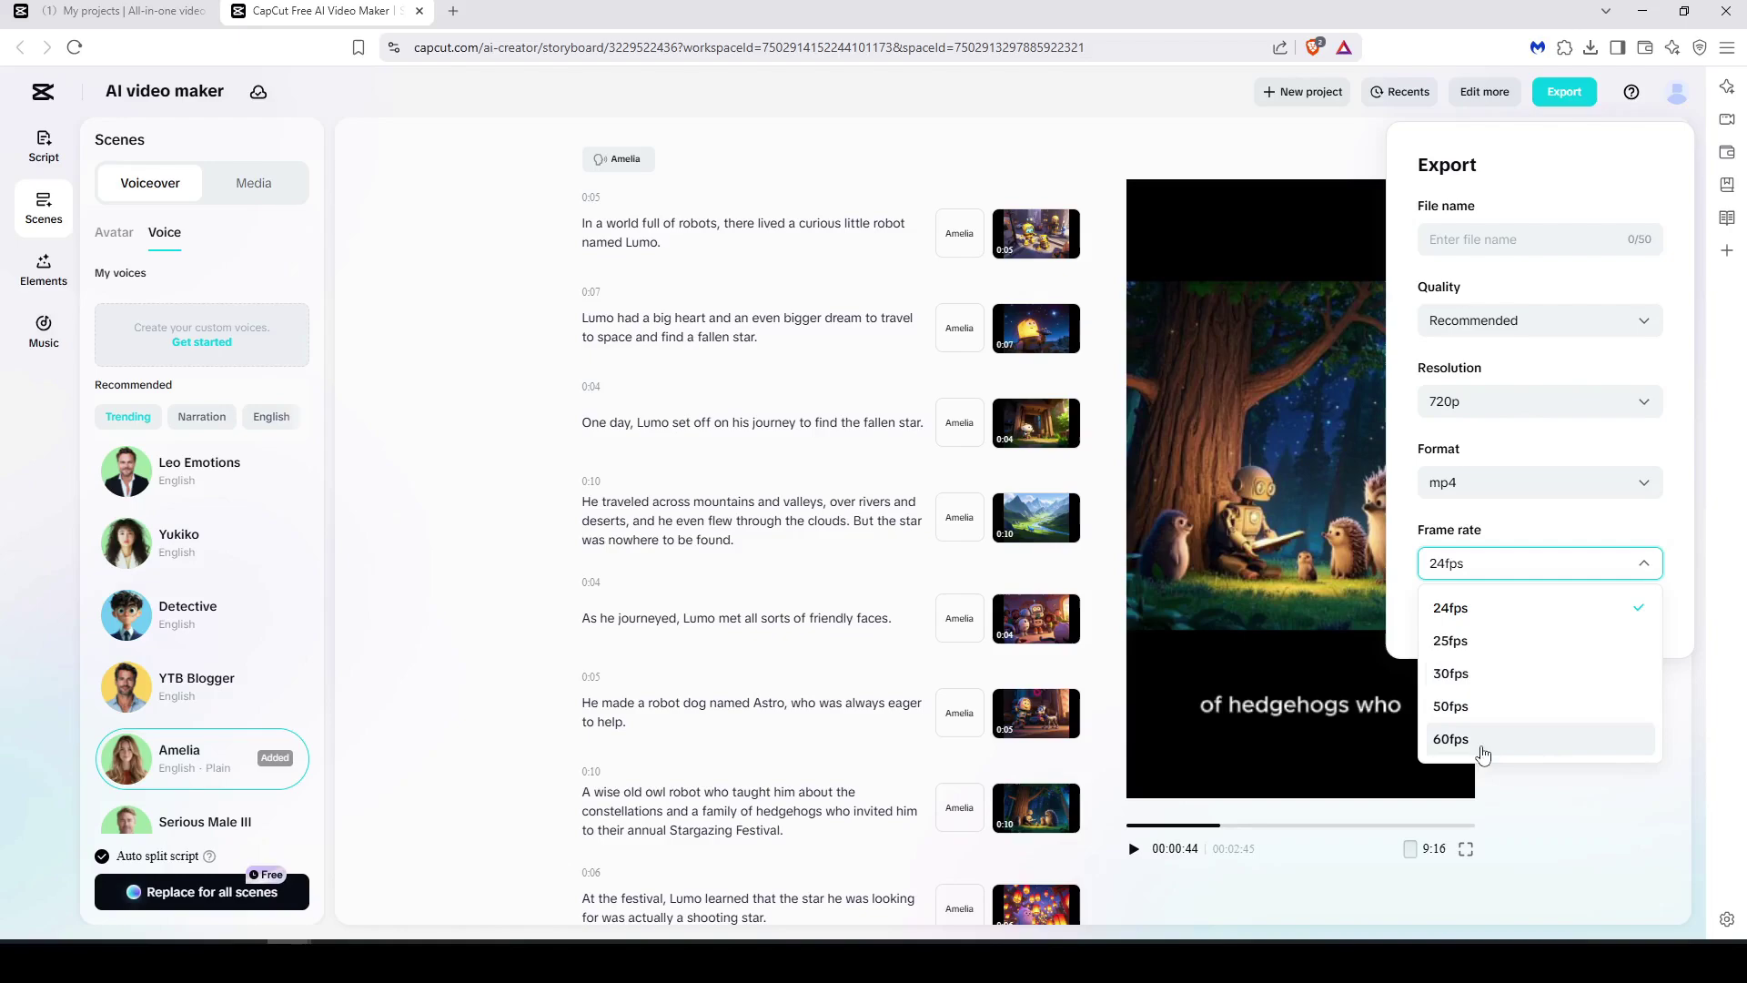
pyautogui.click(1527, 565)
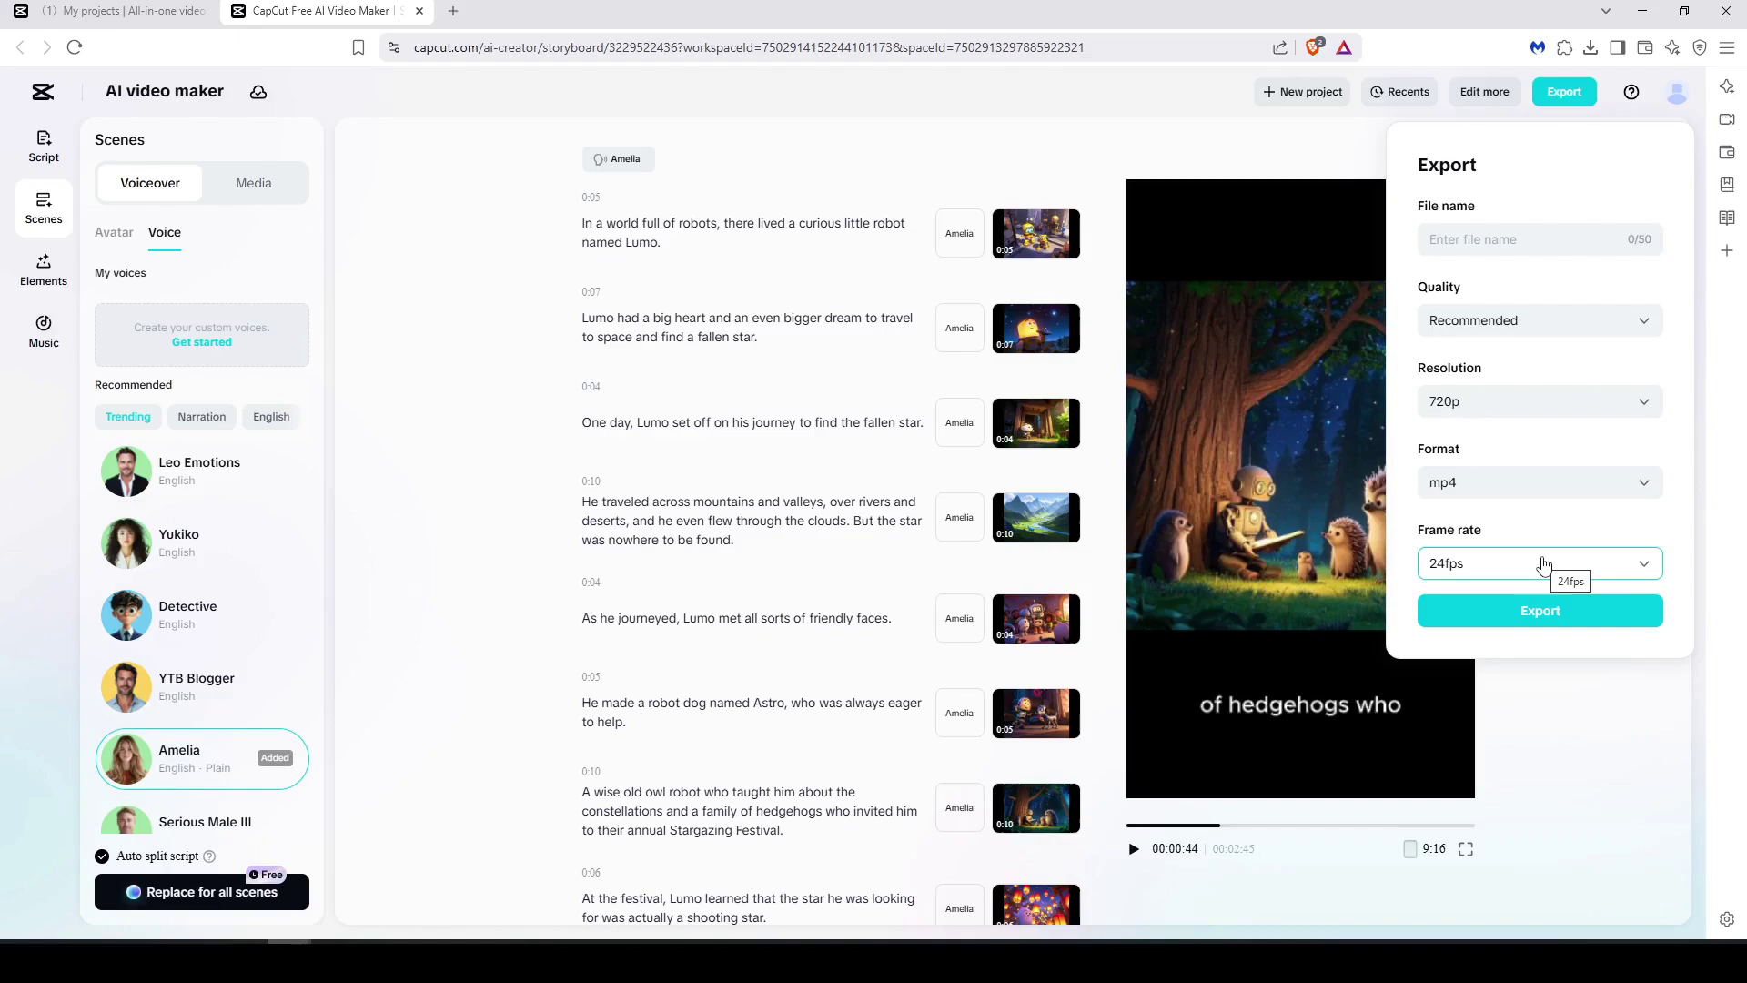
pyautogui.click(1544, 565)
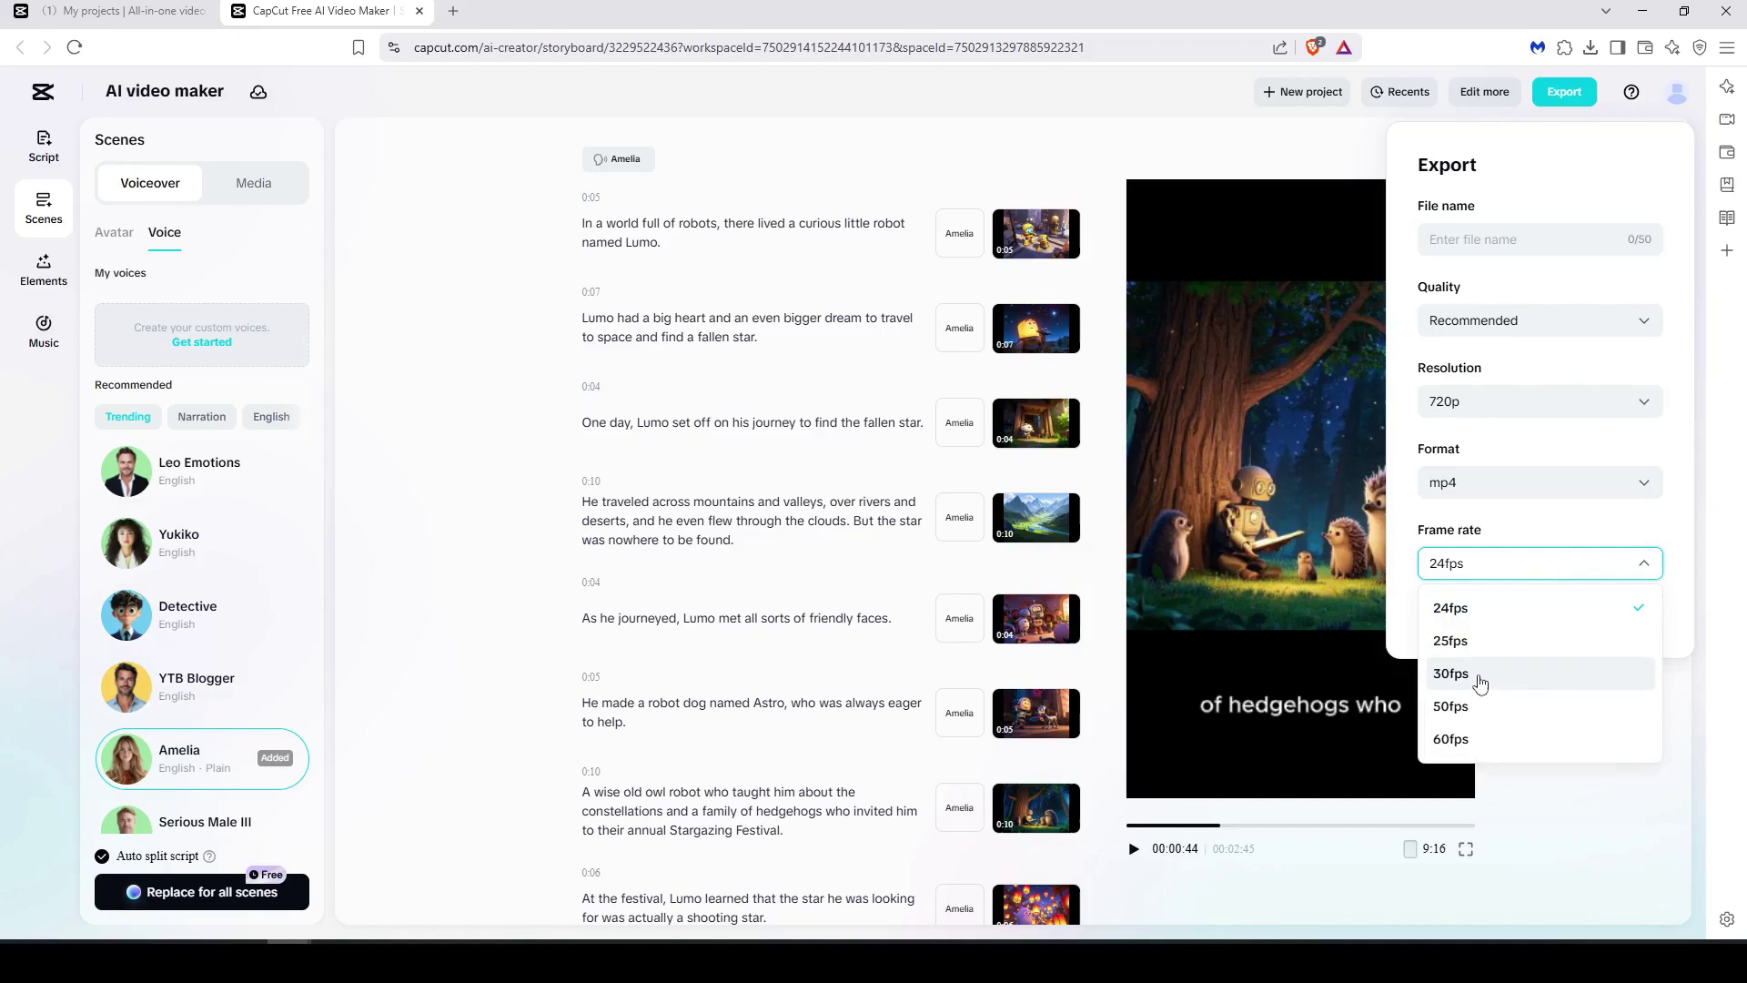
pyautogui.click(1577, 409)
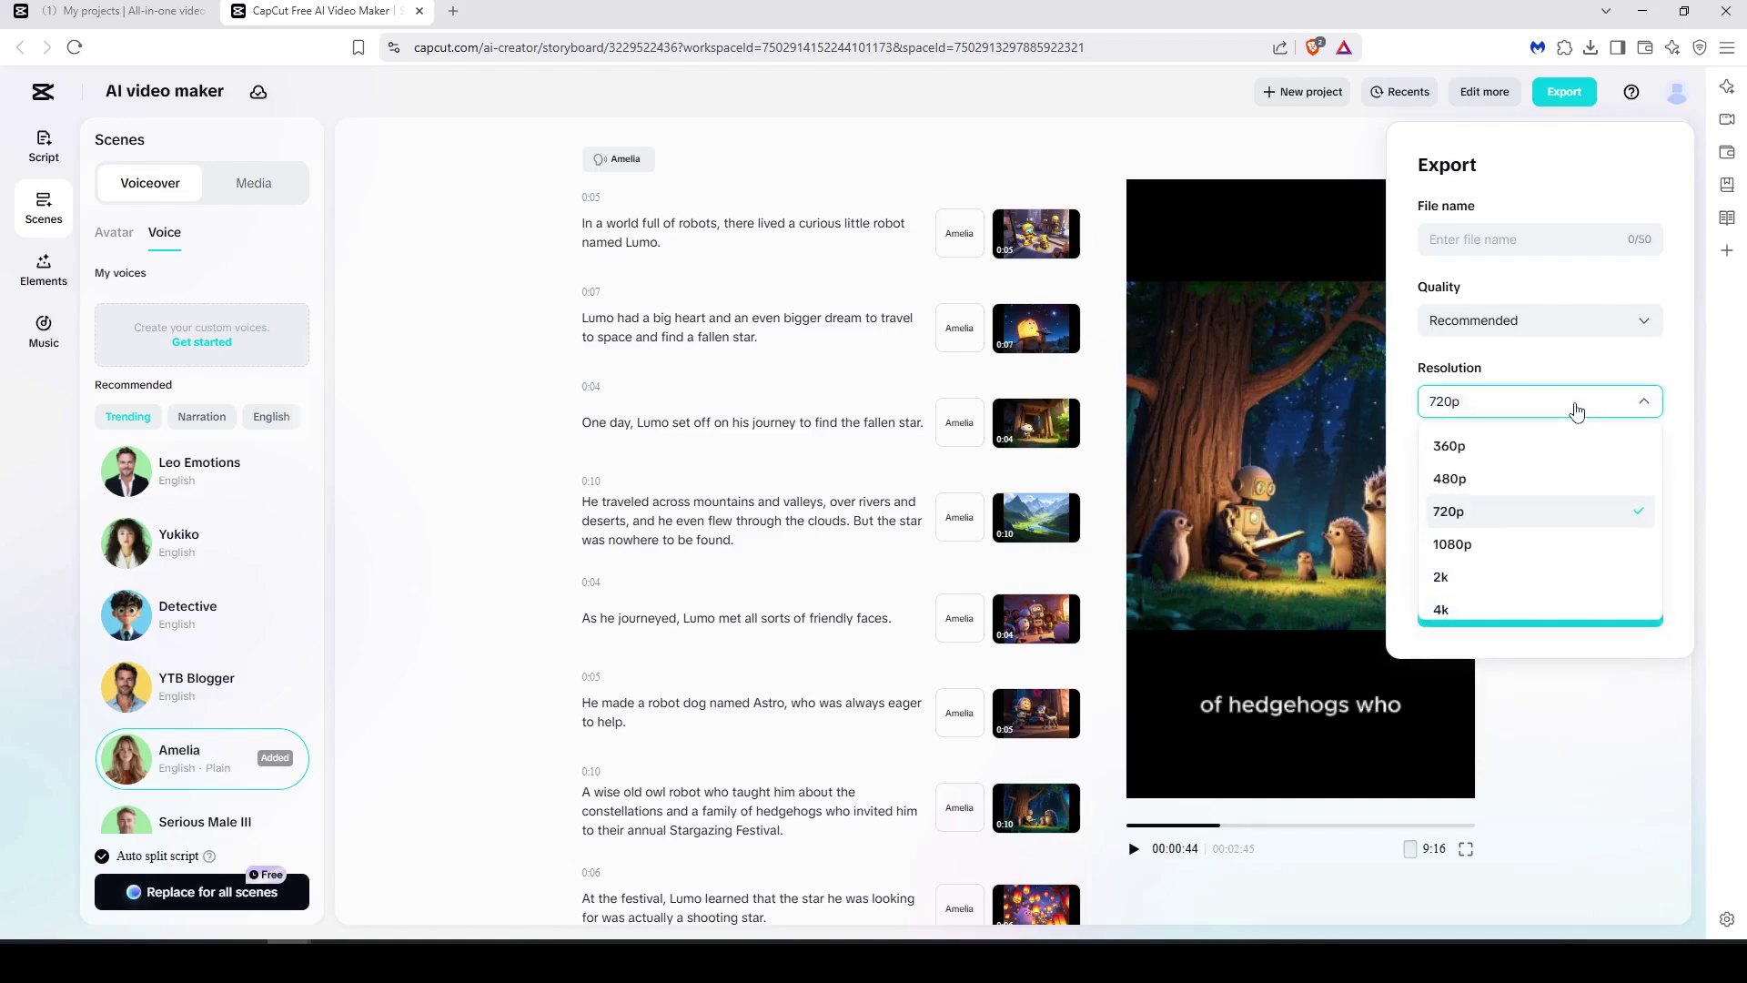
pyautogui.click(1577, 409)
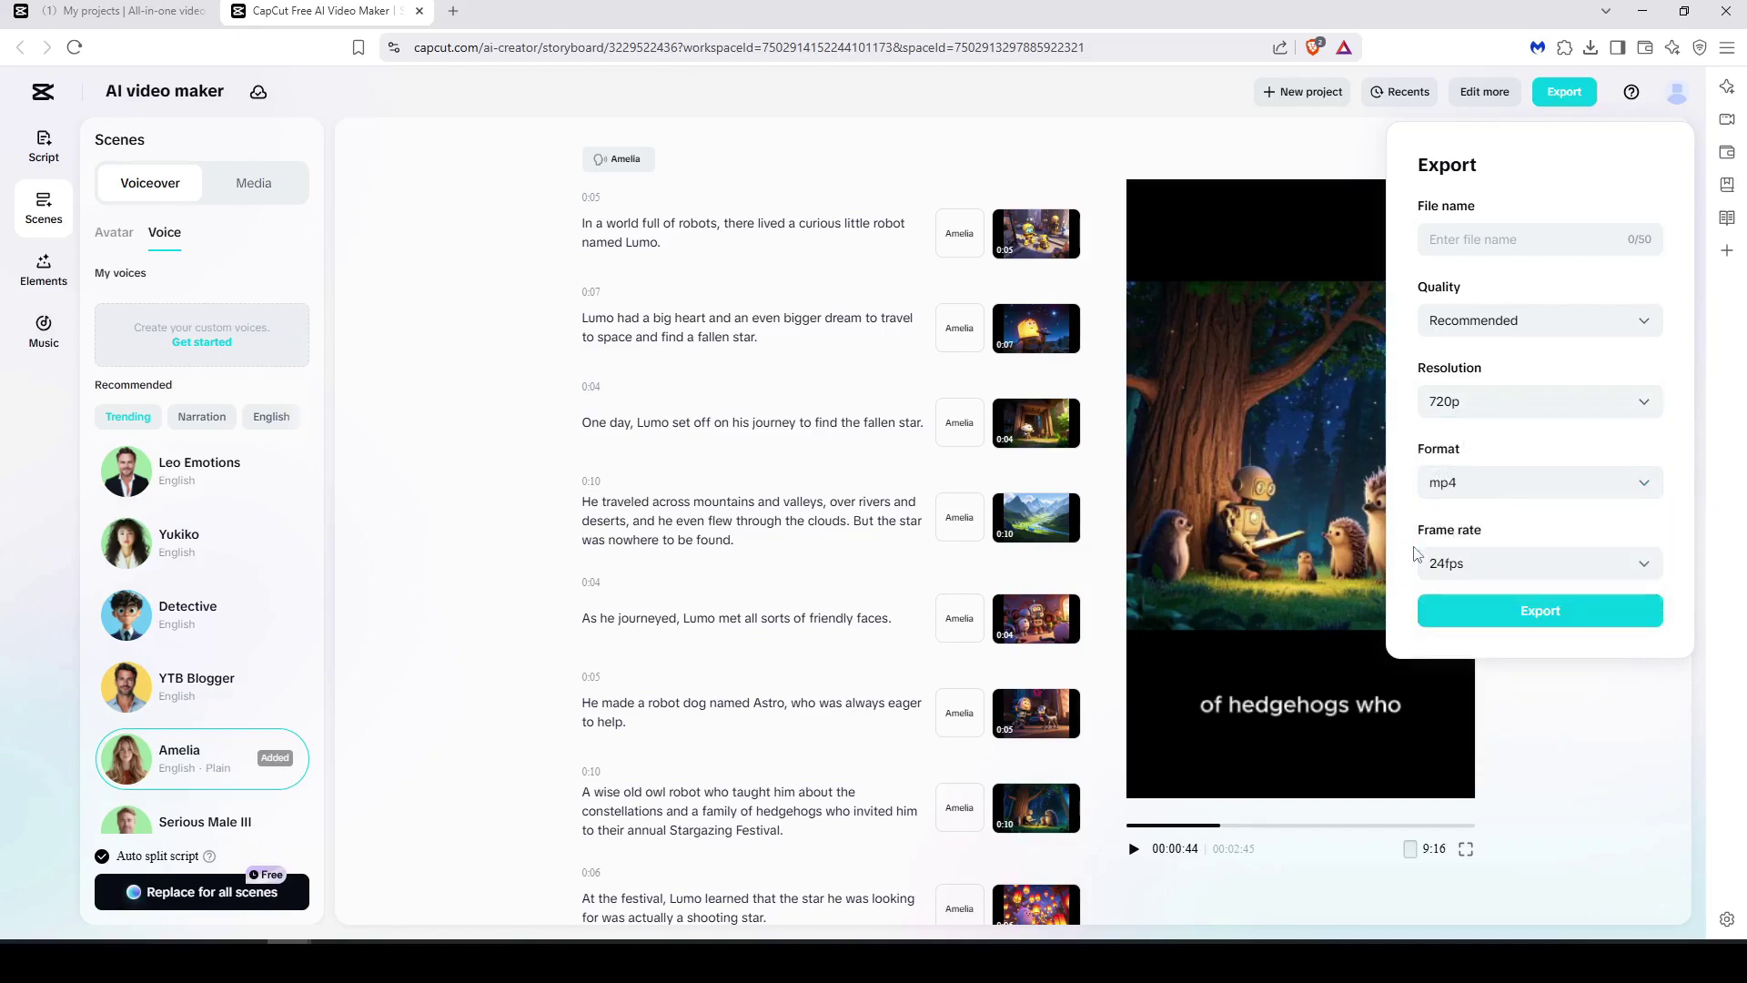